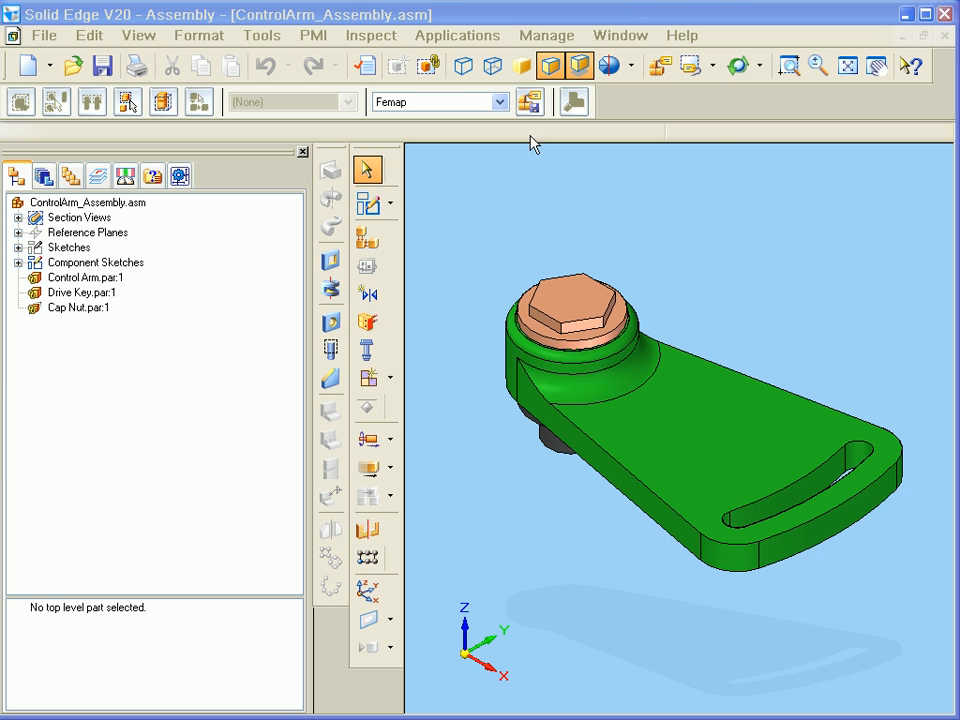
# Transfer the control arm assembly from Solid Edge to Femap.
pyautogui.click(483, 40)
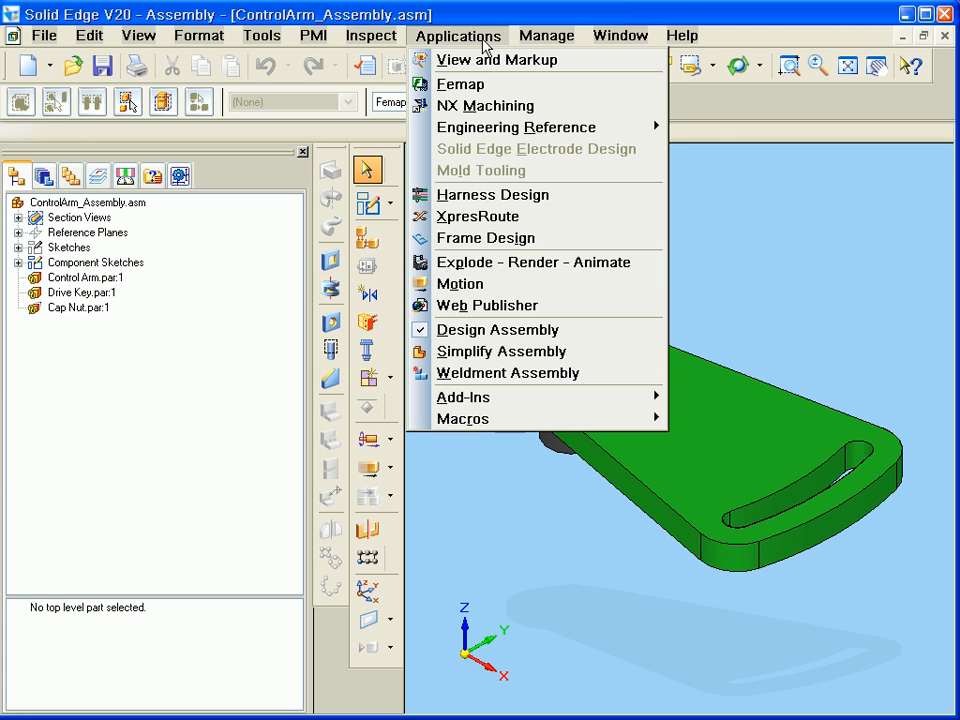
pyautogui.click(551, 88)
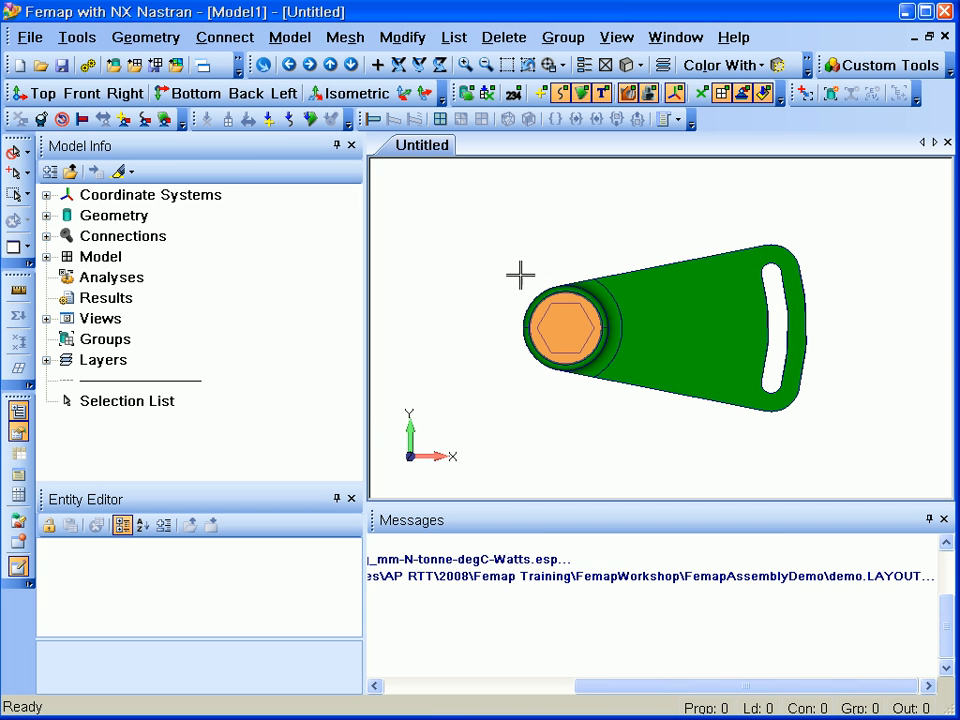
# Turn on Transparent Highlight for entities selected in the model tree.
pyautogui.click(131, 172)
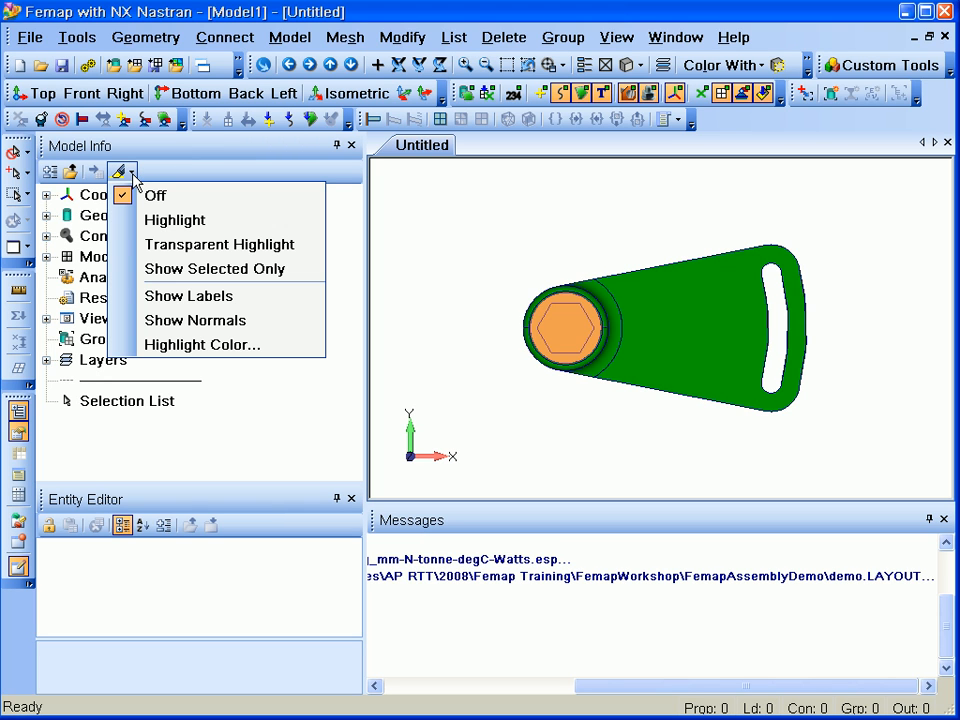
pyautogui.click(287, 255)
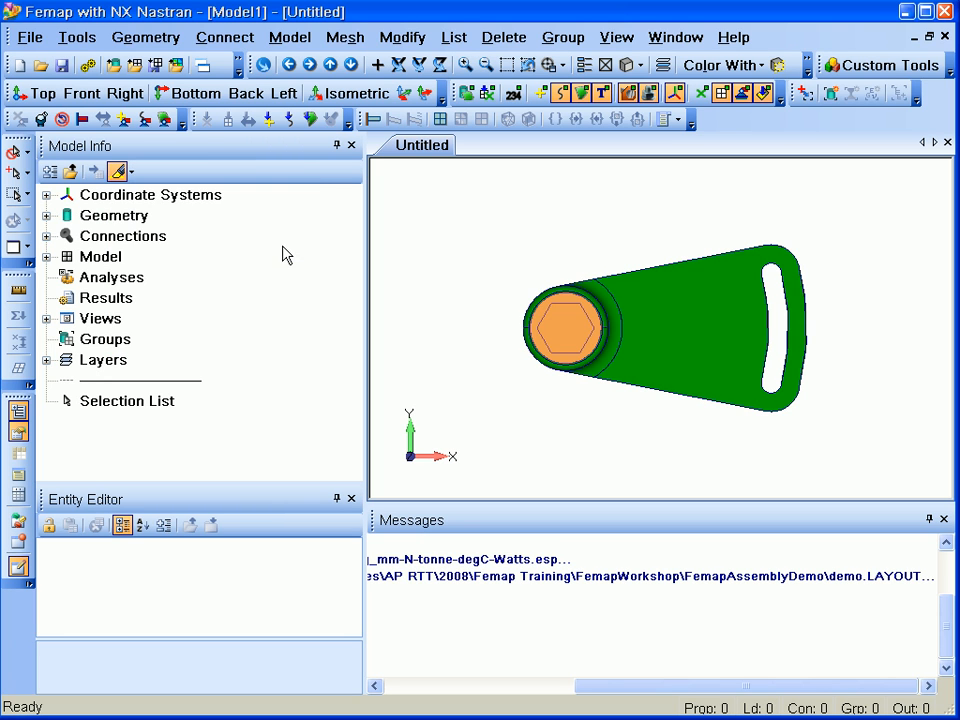
pyautogui.click(131, 172)
pyautogui.click(371, 285)
pyautogui.moveTo(476, 394); pyautogui.dragTo(429, 324, button='middle')
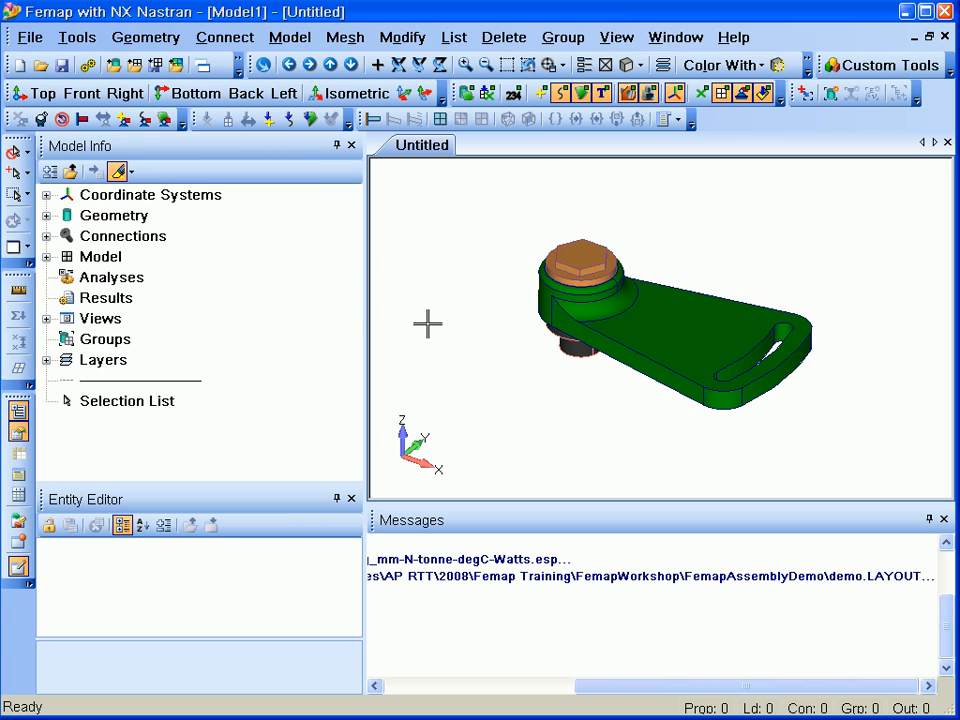
# Highlight the Control Arm, Cap Nut and Drive Key solids one after another to identify them in the model.
pyautogui.click(46, 215)
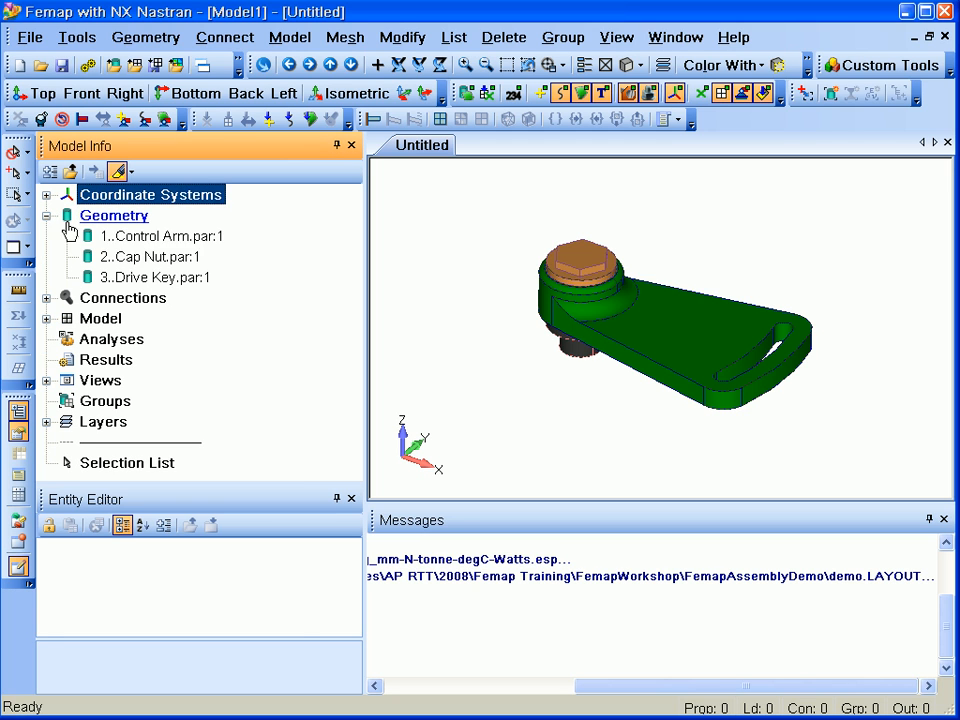
pyautogui.click(214, 238)
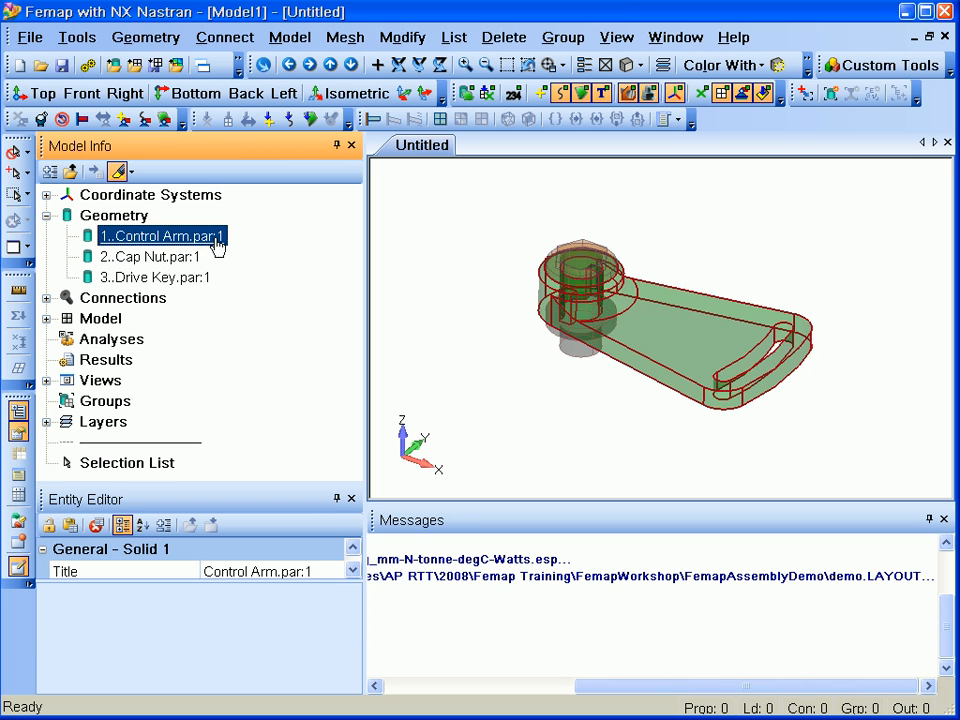
pyautogui.click(170, 258)
pyautogui.click(188, 281)
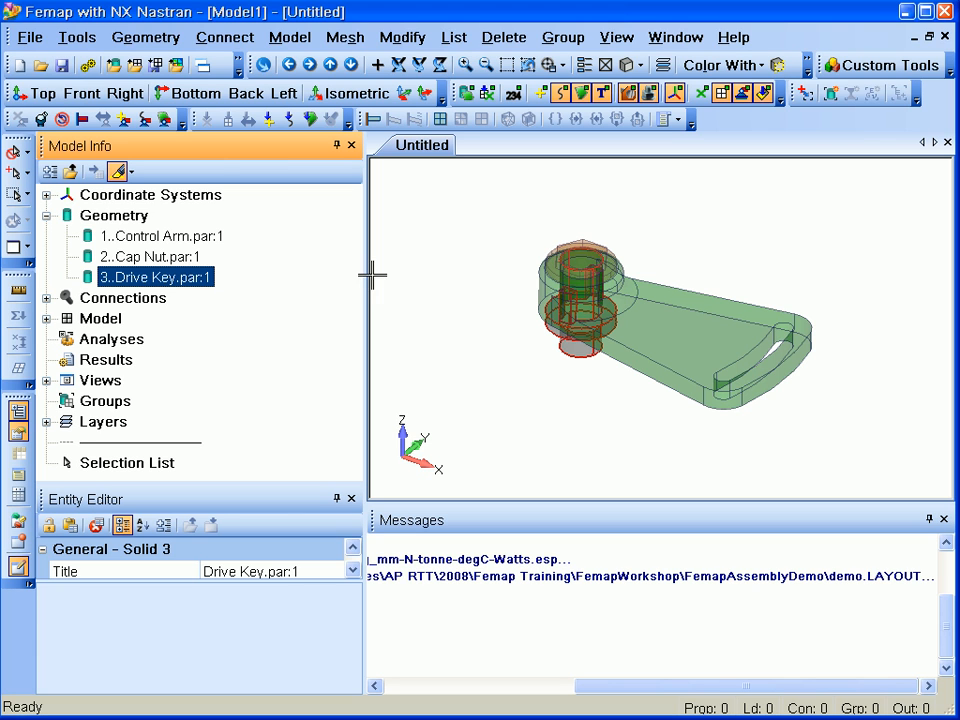
# Start a new property definition and set its element type to Solid.
pyautogui.click(46, 319)
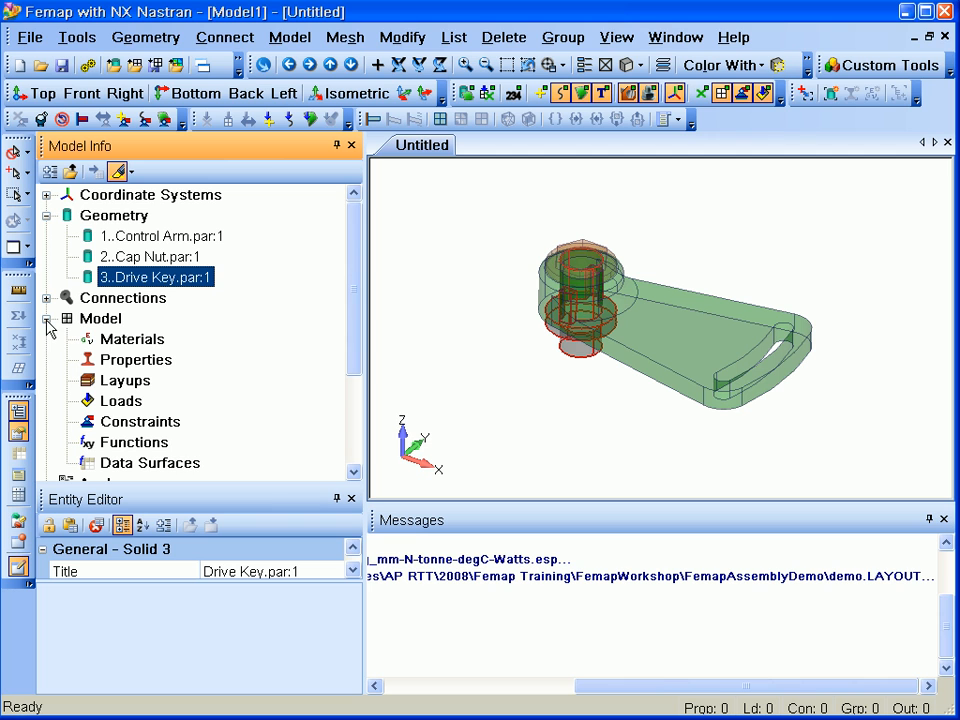
pyautogui.rightClick(160, 344)
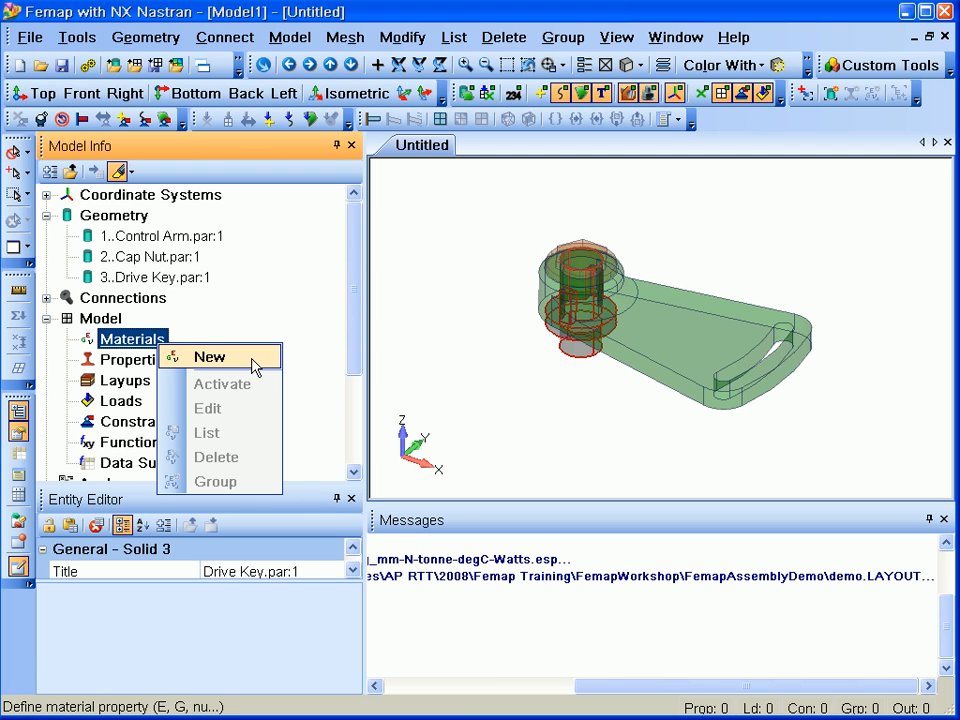
pyautogui.click(148, 366)
pyautogui.rightClick(164, 367)
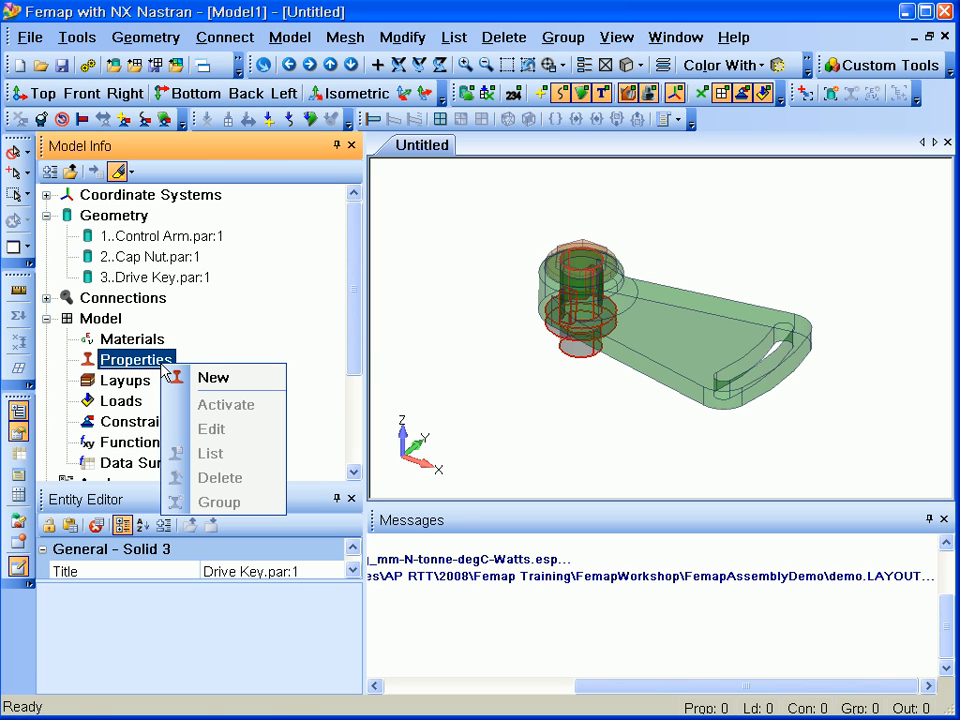
pyautogui.click(259, 380)
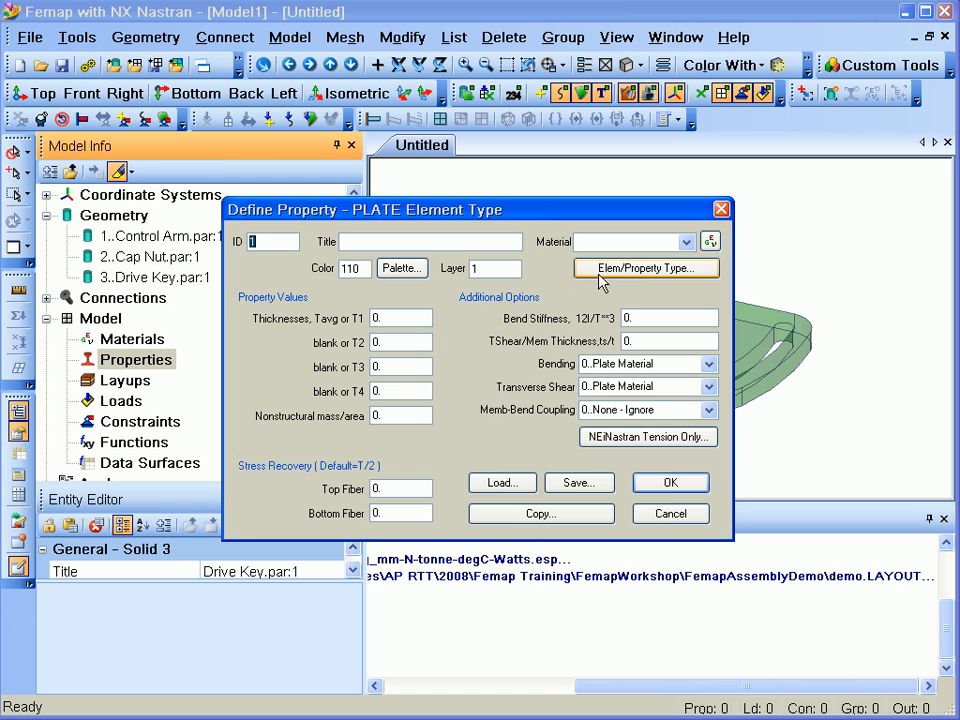
pyautogui.click(608, 268)
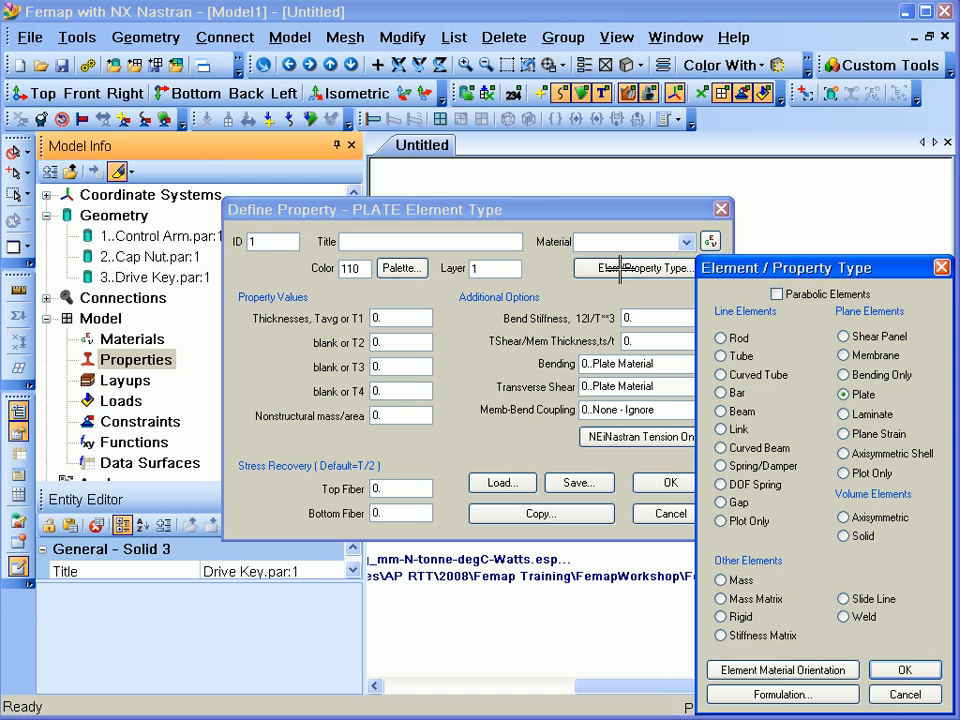
pyautogui.click(856, 538)
pyautogui.click(902, 669)
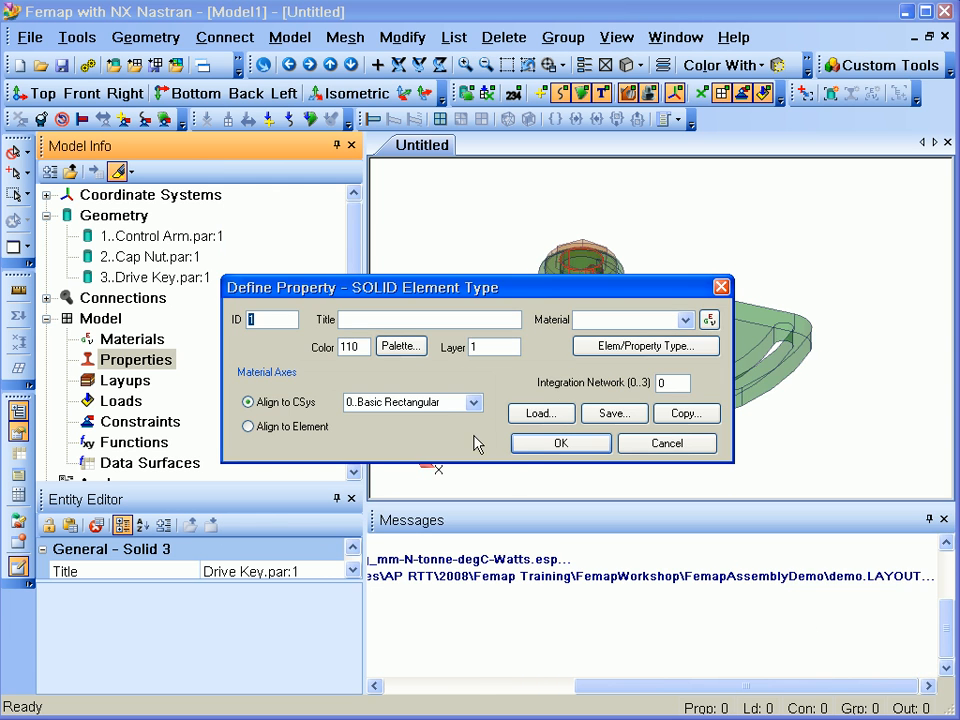
# Create the property's material from the library entry Aluminum 7075 Heat Treated (T6) Wrought.
pyautogui.click(709, 319)
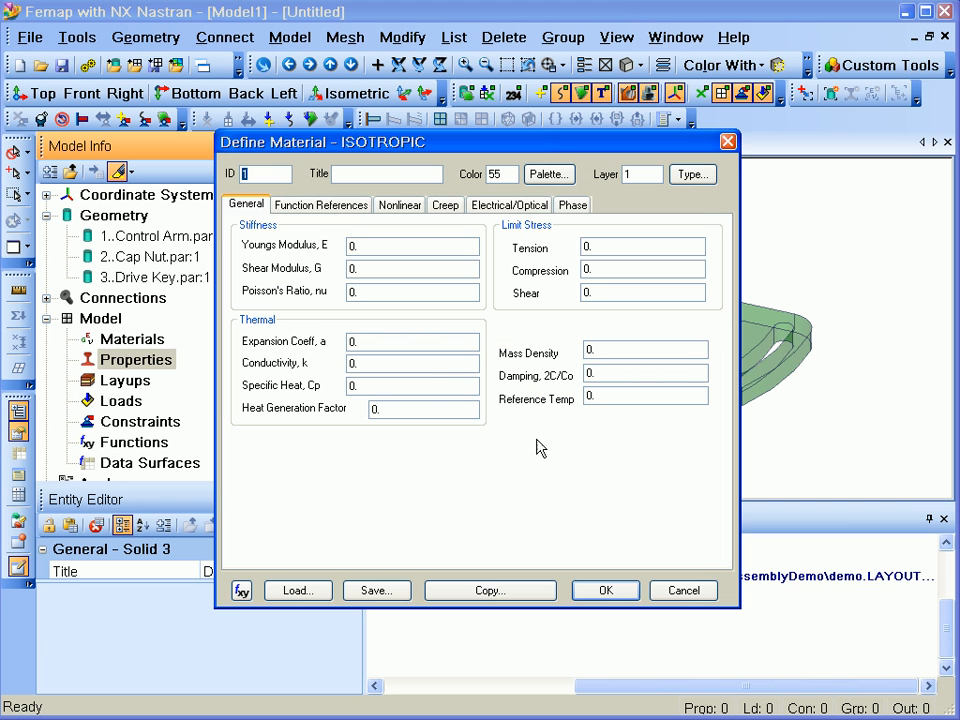
pyautogui.click(282, 590)
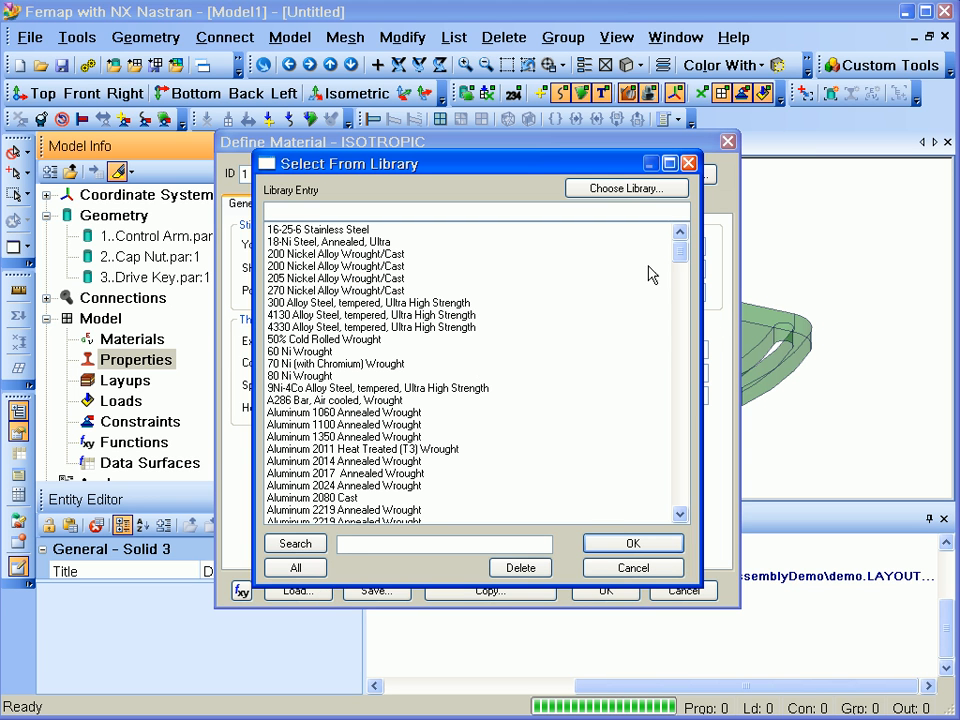
pyautogui.moveTo(682, 260); pyautogui.dragTo(679, 300)
pyautogui.click(358, 339)
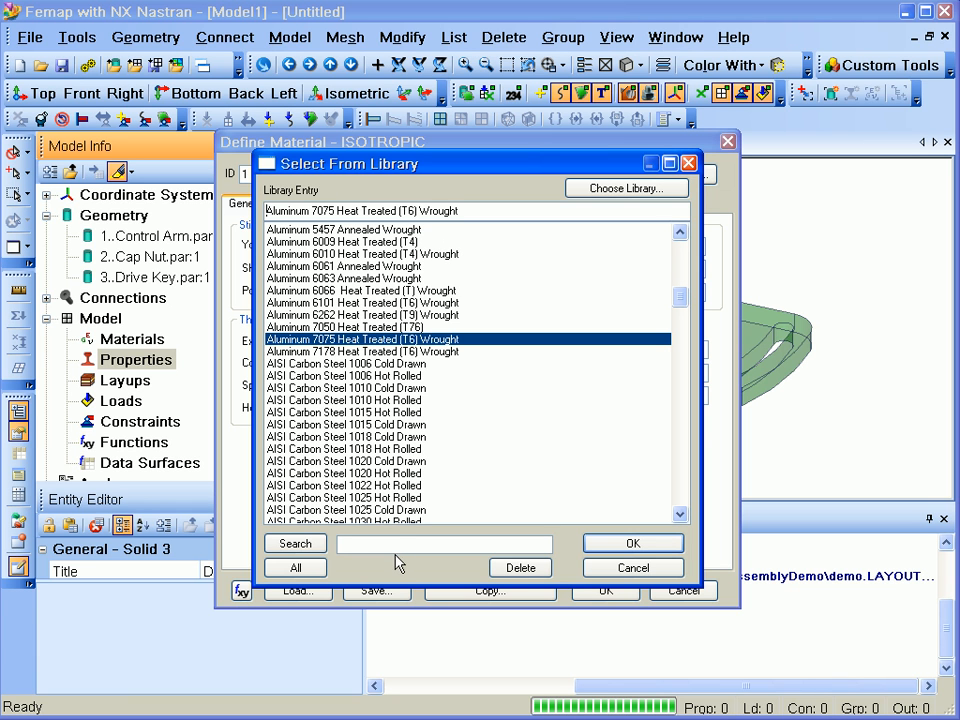
pyautogui.click(614, 547)
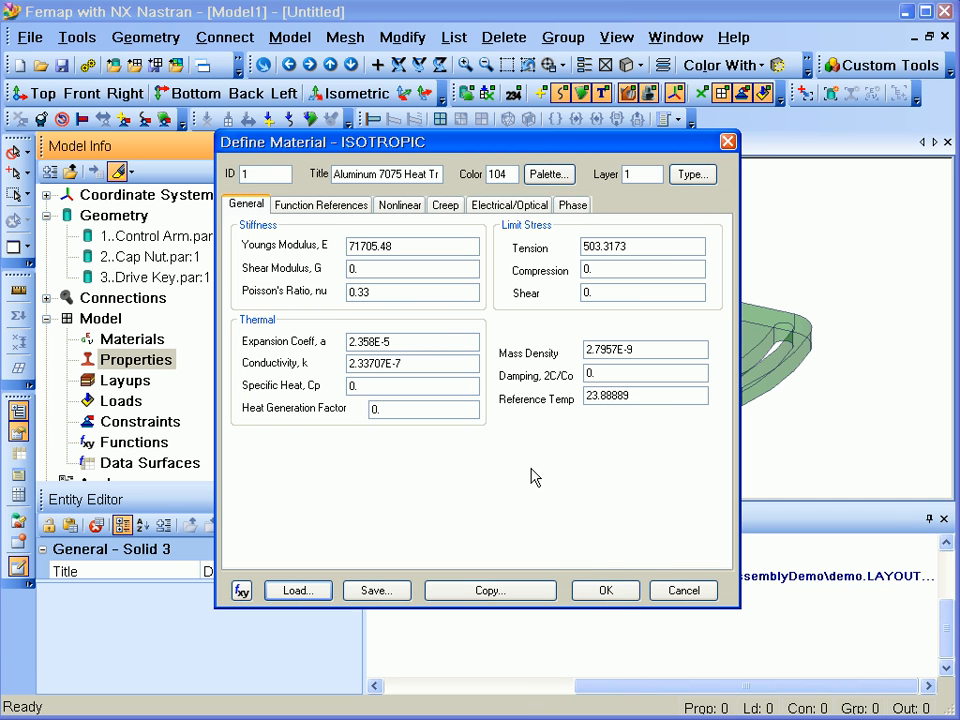
pyautogui.click(605, 590)
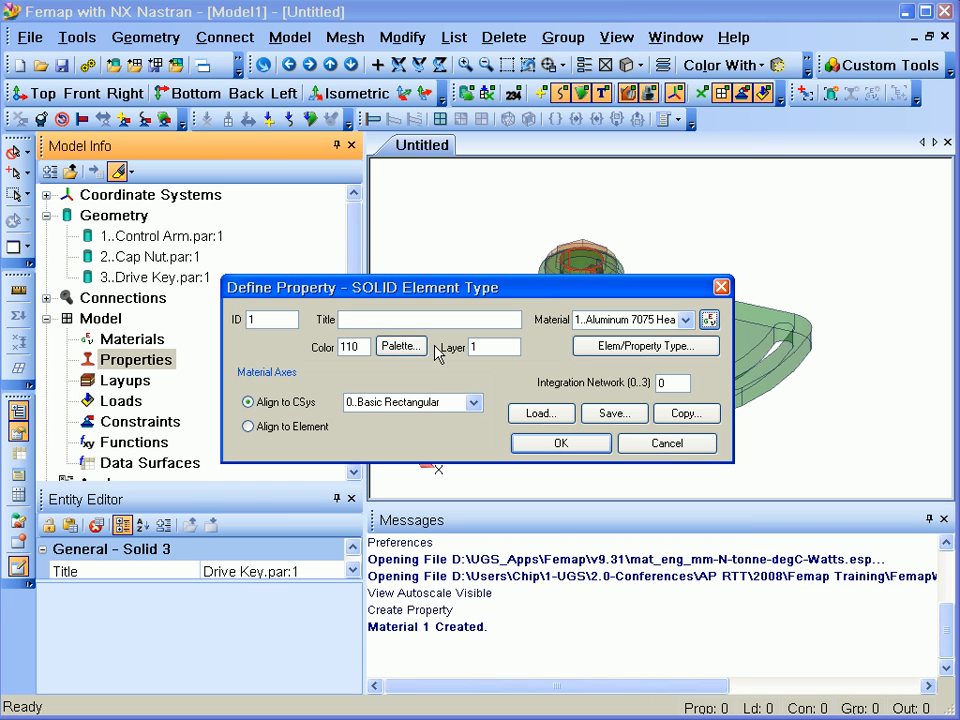
# Give the aluminum solid property dark green color 10 and the title Control Arm, and create it.
pyautogui.click(404, 347)
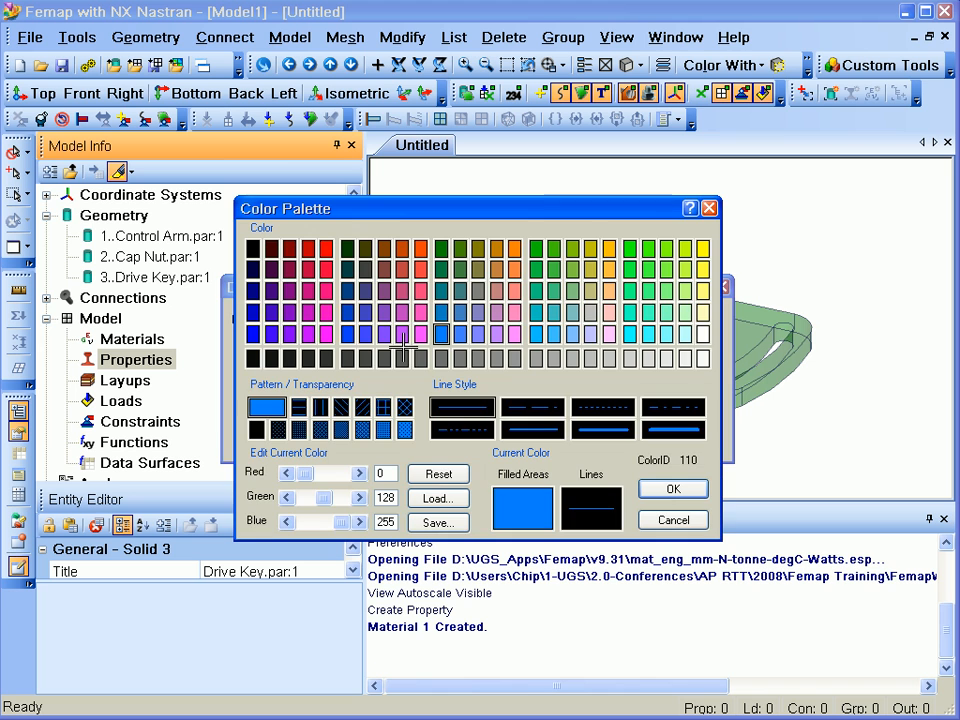
pyautogui.click(444, 257)
pyautogui.click(672, 488)
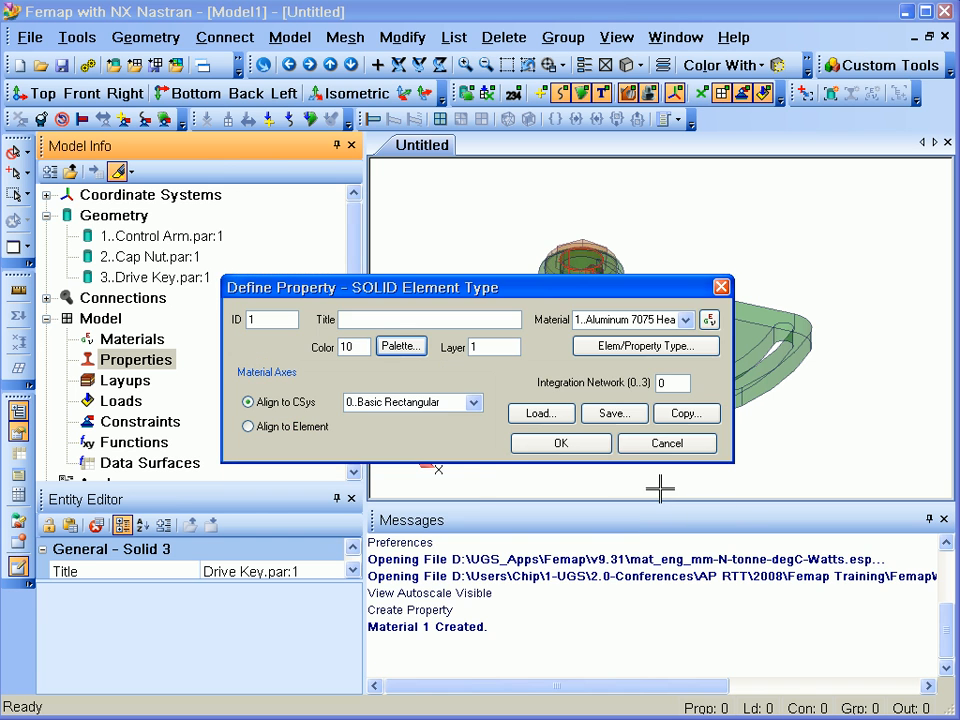
pyautogui.click(395, 320)
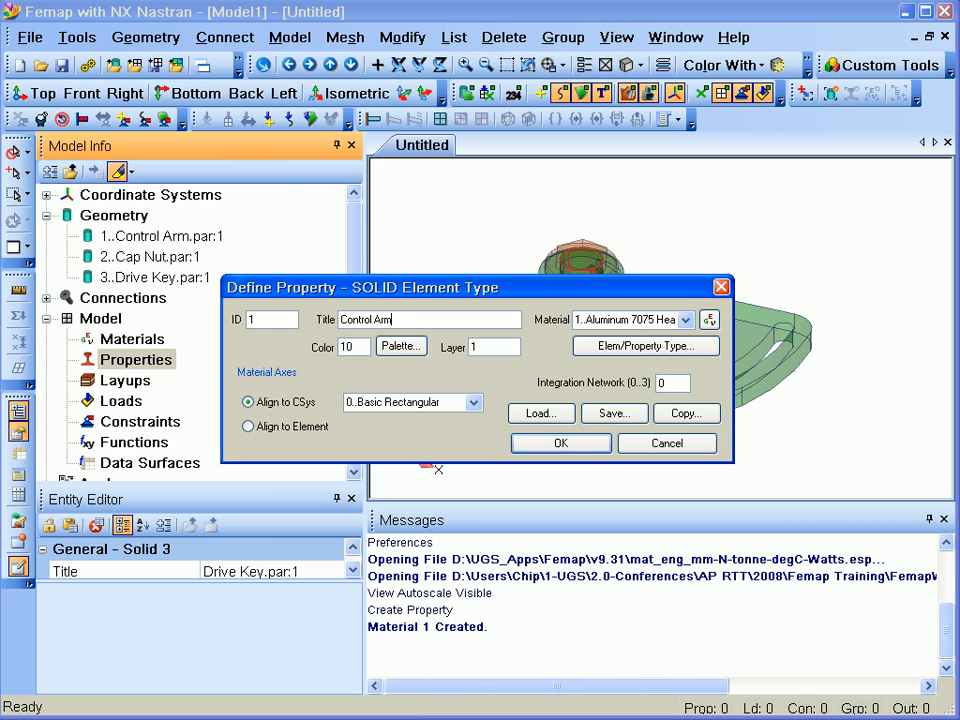
pyautogui.press('Return')
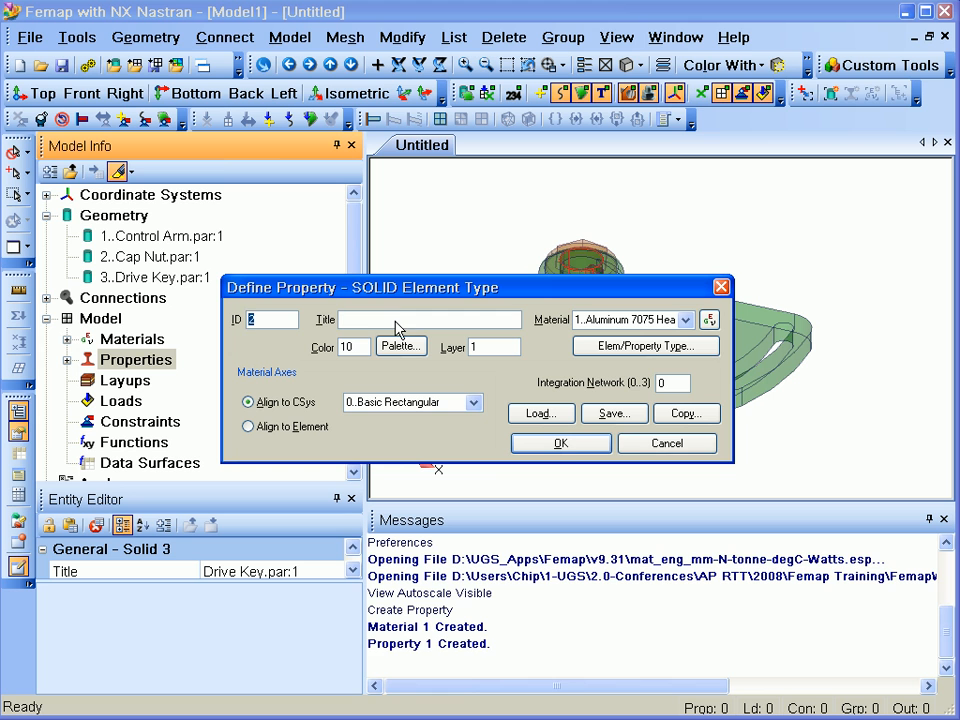
# Create a second material for the new solid property from the library entry Stainless Steel 17-4.
pyautogui.click(709, 321)
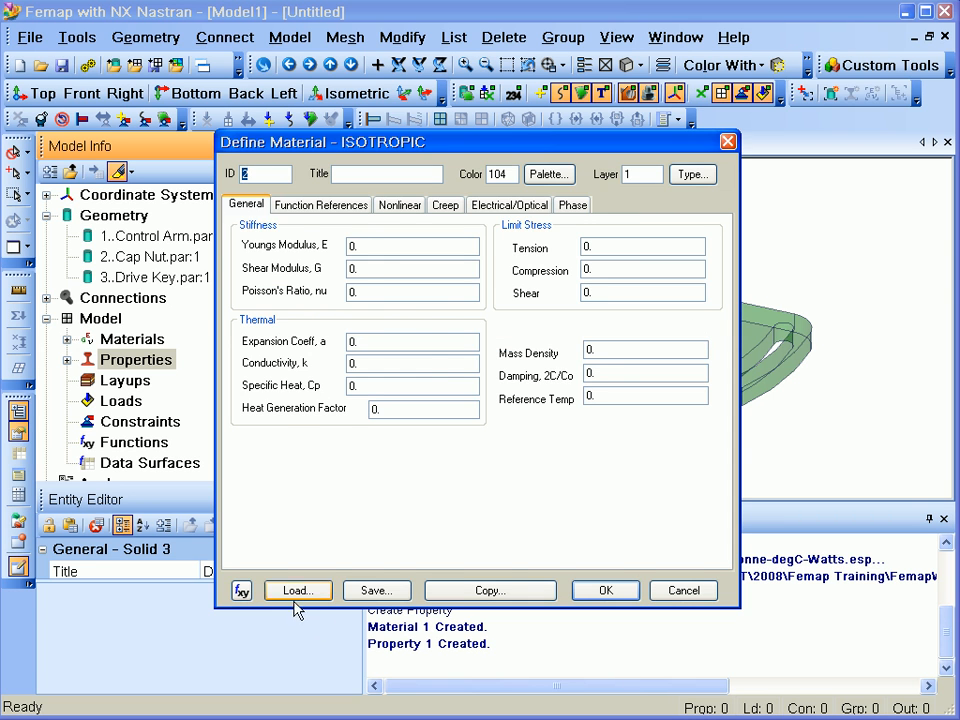
pyautogui.click(295, 590)
pyautogui.moveTo(681, 250); pyautogui.dragTo(695, 468)
pyautogui.scroll(-1, 375, 336)
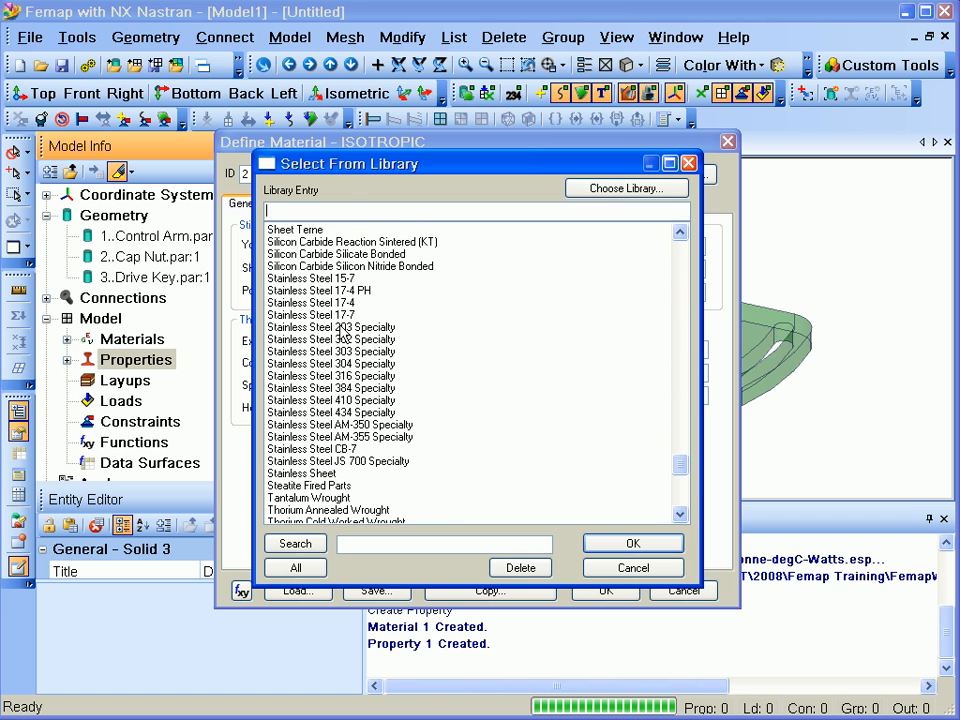
pyautogui.click(335, 303)
pyautogui.click(616, 547)
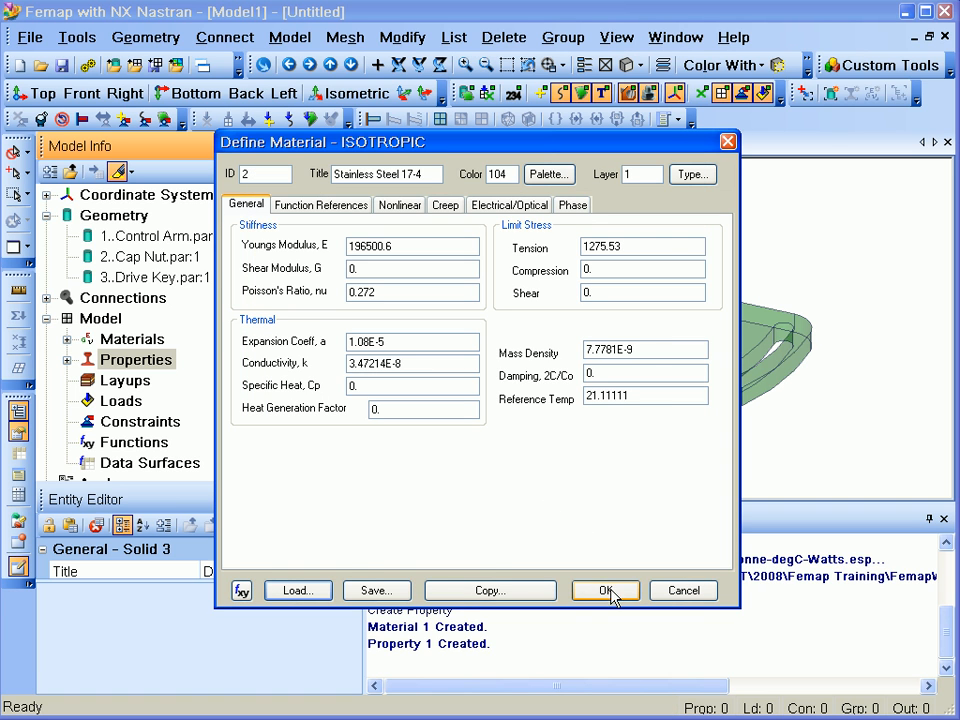
pyautogui.click(607, 591)
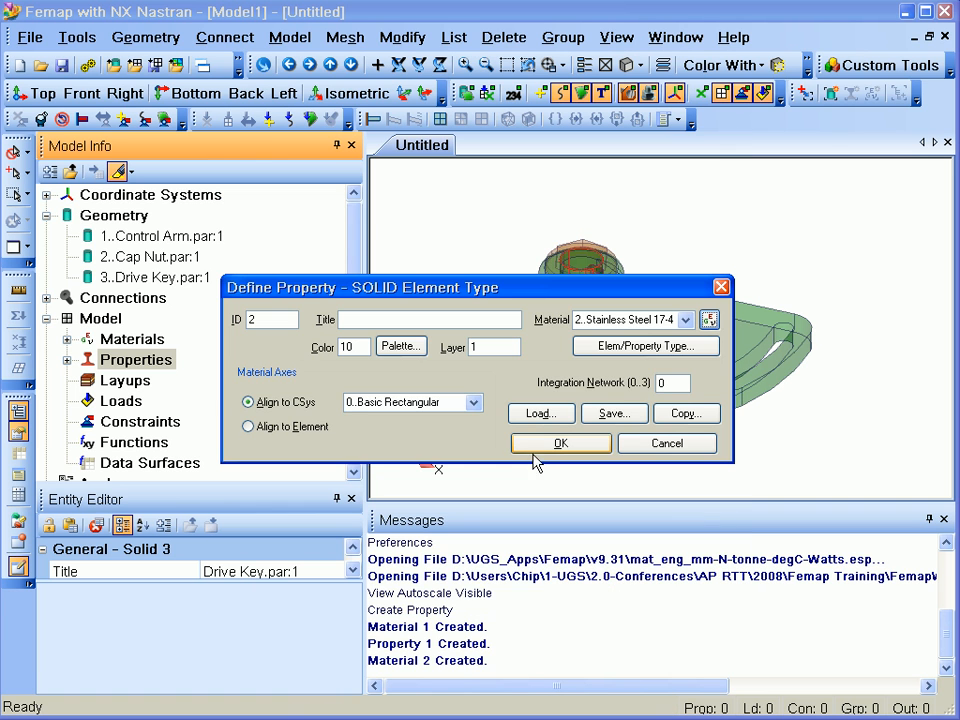
# Give the stainless steel solid property orange-brown color 13 and a title for the cap nut, and create it.
pyautogui.click(403, 345)
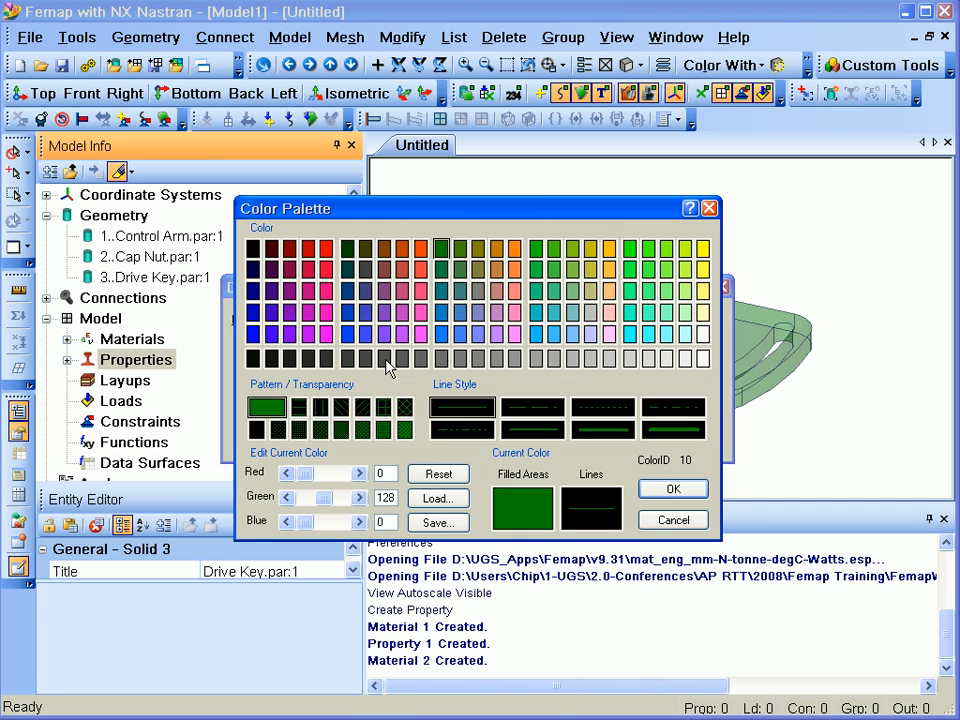
pyautogui.click(496, 249)
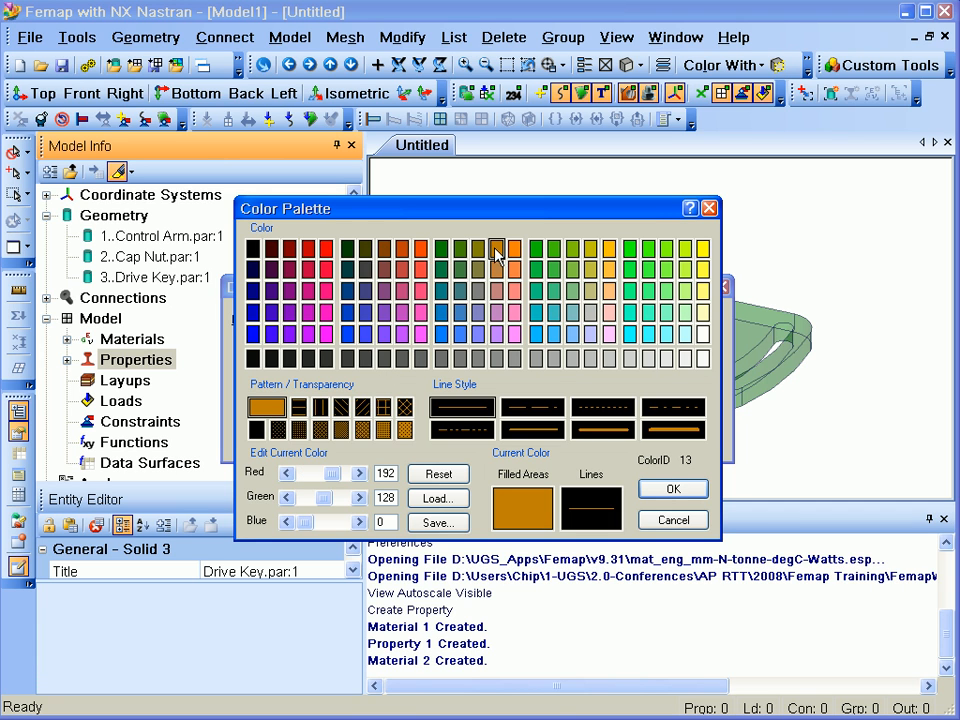
pyautogui.click(673, 489)
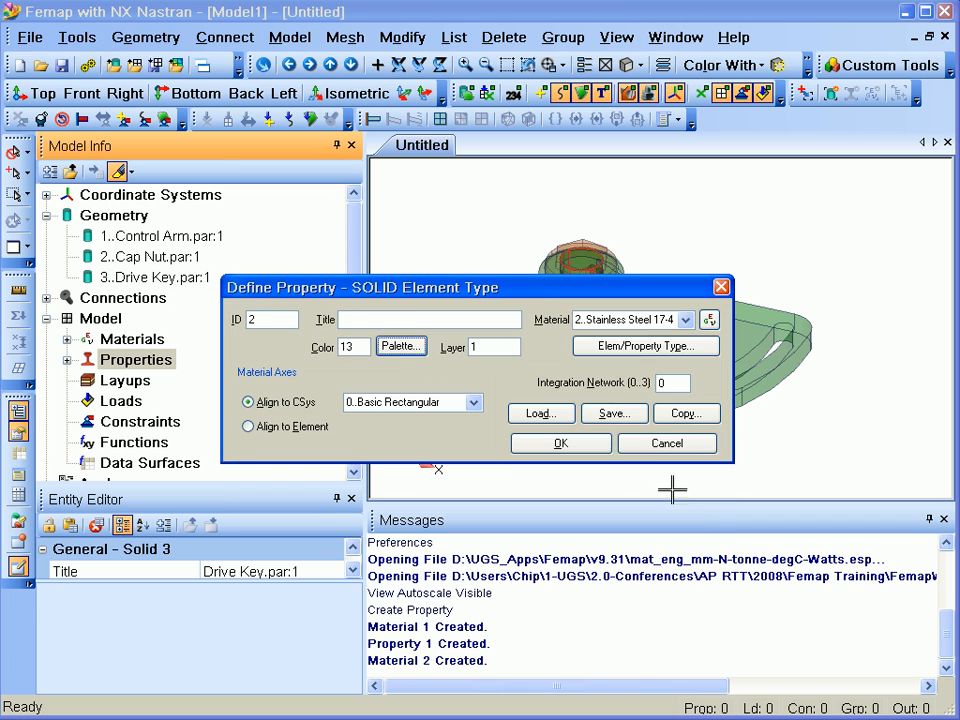
pyautogui.click(383, 317)
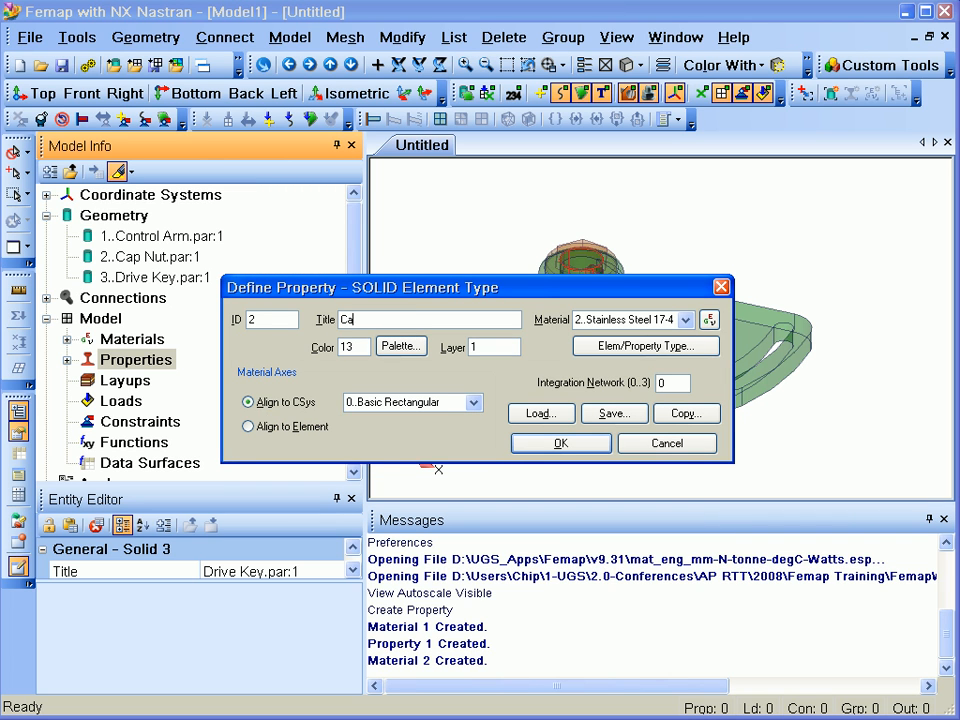
pyautogui.click(562, 446)
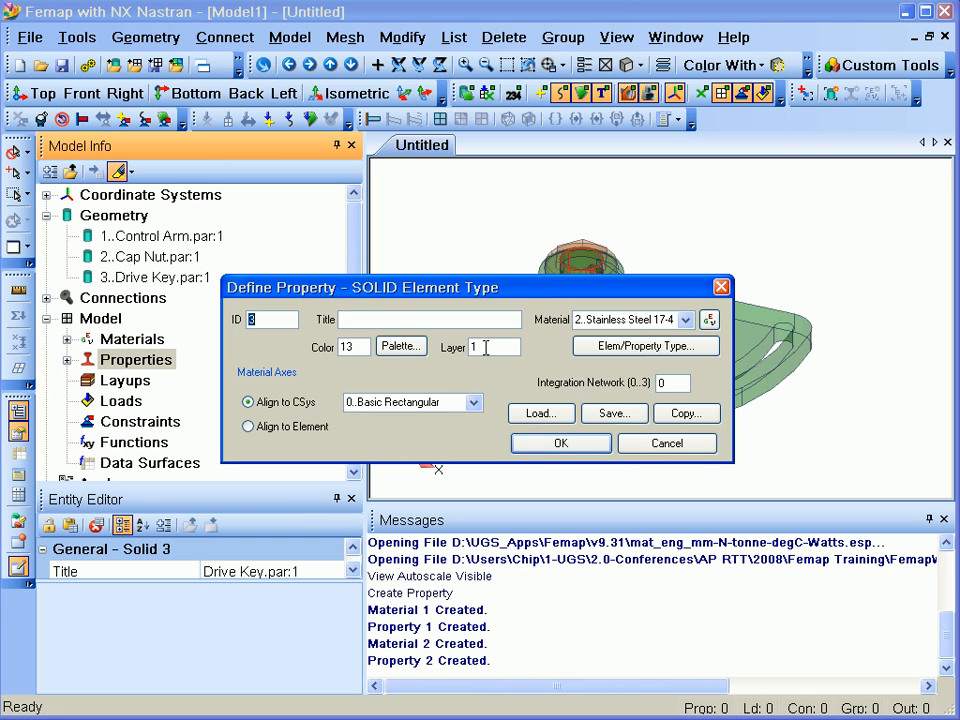
# Create a third solid property for the drive key with Stainless Steel 17-4 and gray color 132, and end property creation.
pyautogui.click(381, 320)
pyautogui.click(400, 346)
pyautogui.click(383, 358)
pyautogui.click(672, 490)
pyautogui.click(562, 443)
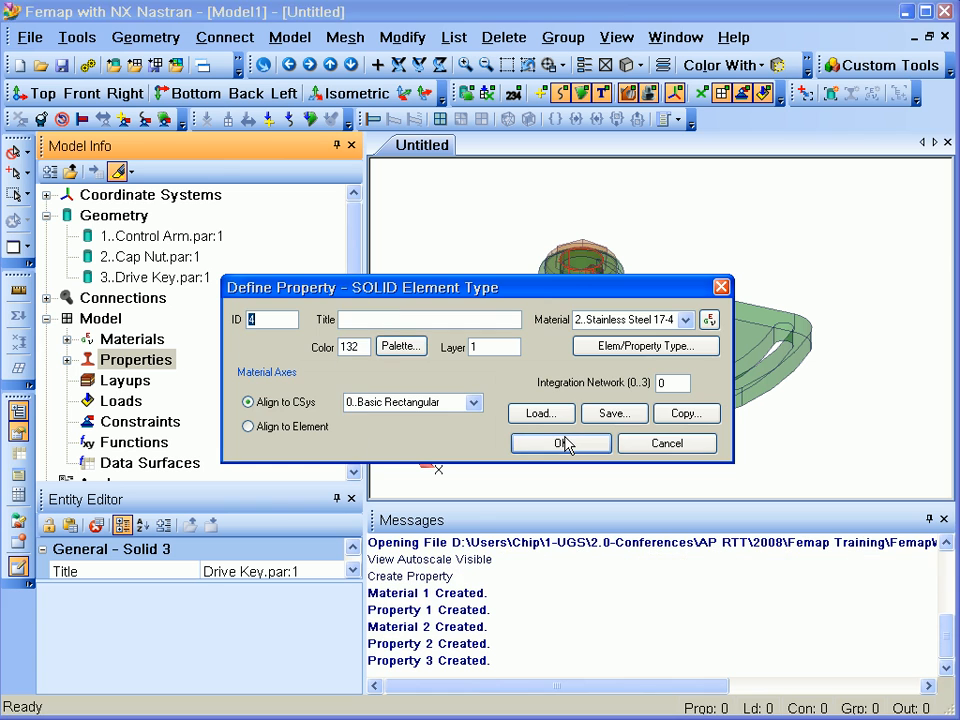
pyautogui.press('Escape')
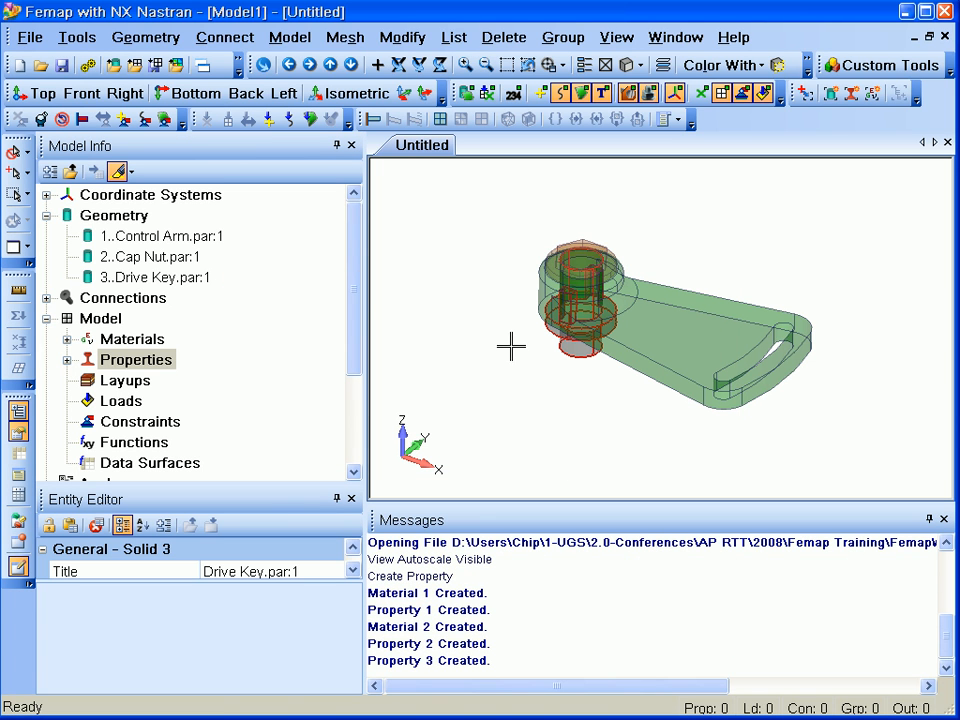
# Assign the Control Arm property to the control arm solid through its mesh attributes.
pyautogui.rightClick(206, 241)
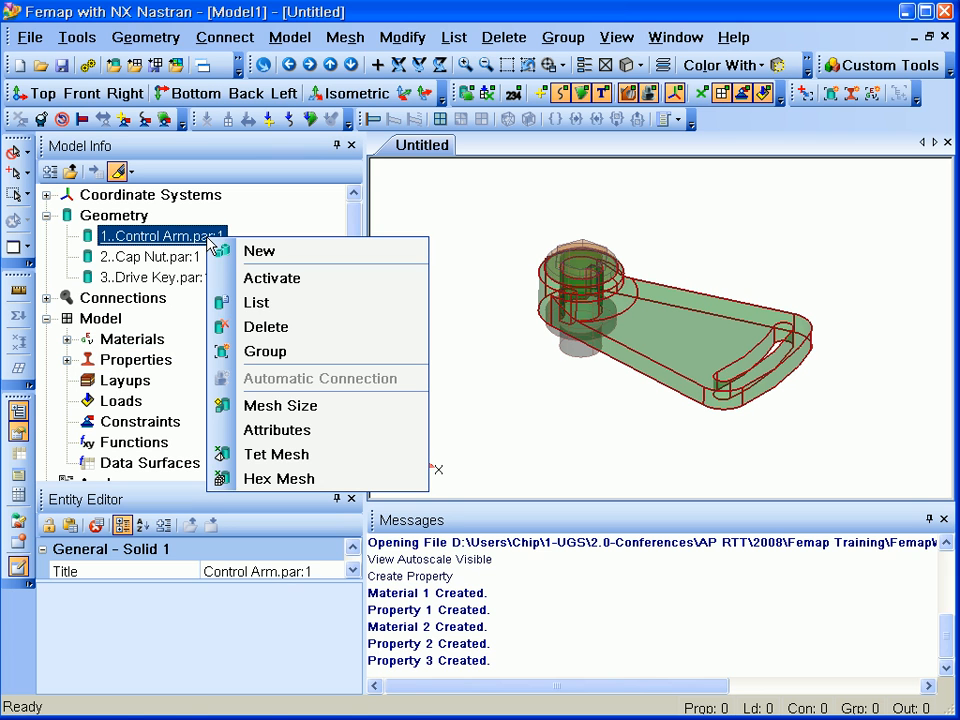
pyautogui.click(324, 441)
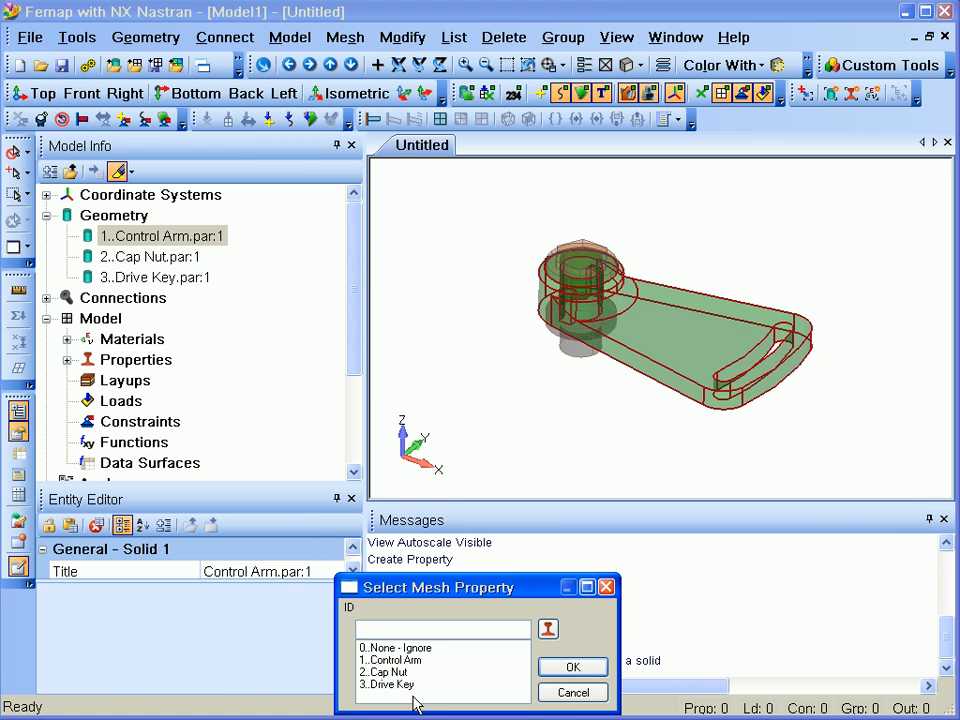
pyautogui.click(467, 662)
pyautogui.click(572, 665)
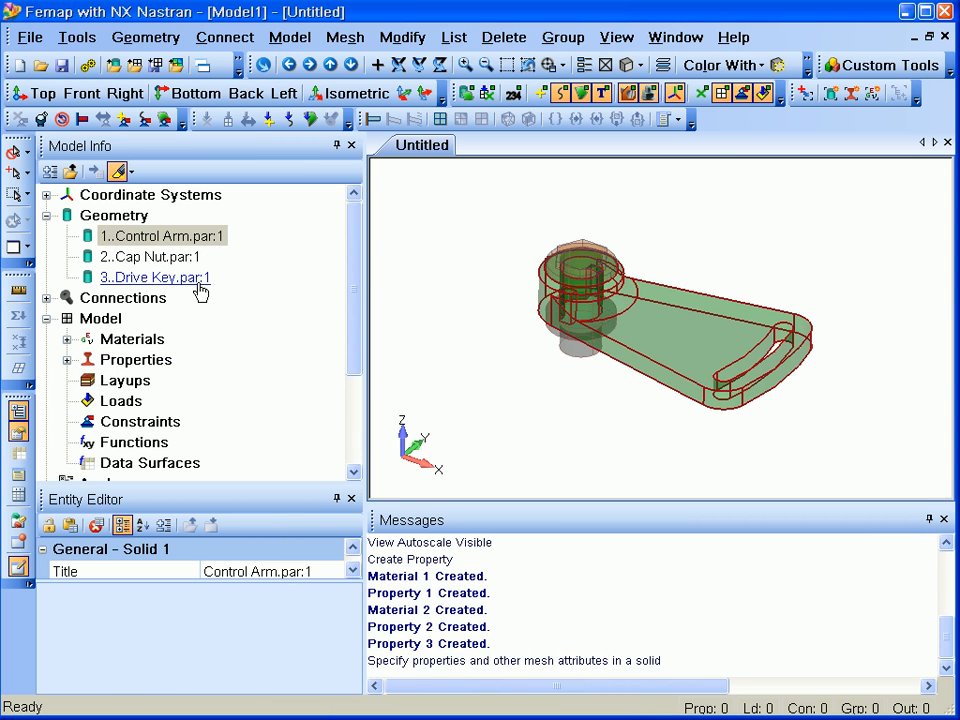
# Assign the Cap Nut property to the cap nut solid through its mesh attributes.
pyautogui.rightClick(192, 264)
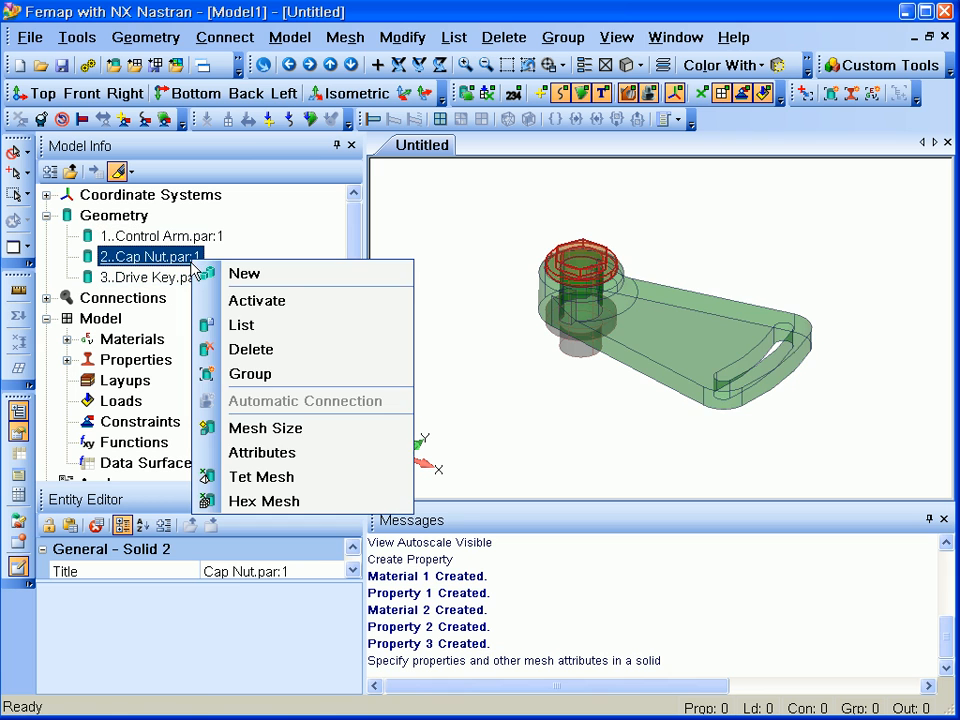
pyautogui.click(326, 456)
pyautogui.click(469, 673)
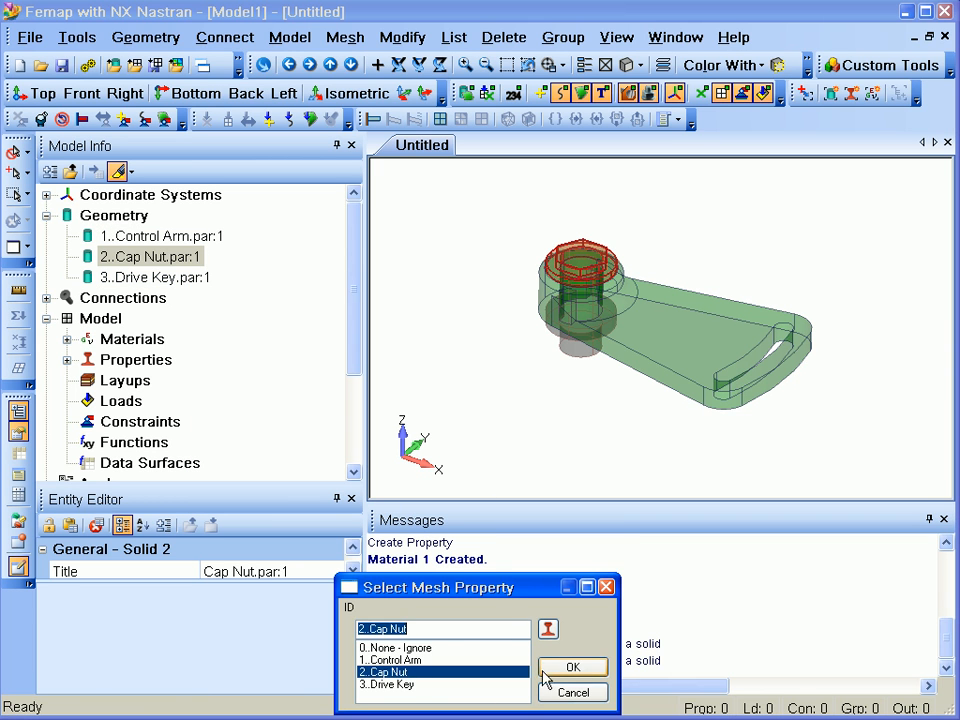
pyautogui.click(572, 666)
# Assign the Drive Key property to the drive key solid through its mesh attributes.
pyautogui.click(206, 282)
pyautogui.rightClick(206, 281)
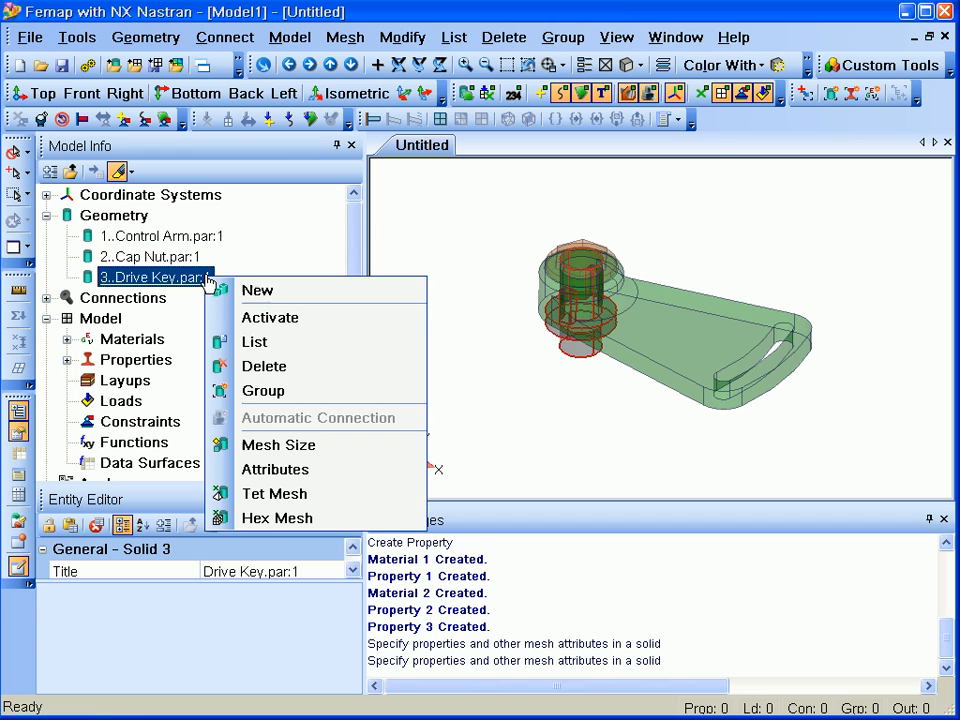
pyautogui.click(306, 477)
pyautogui.click(390, 682)
pyautogui.click(572, 666)
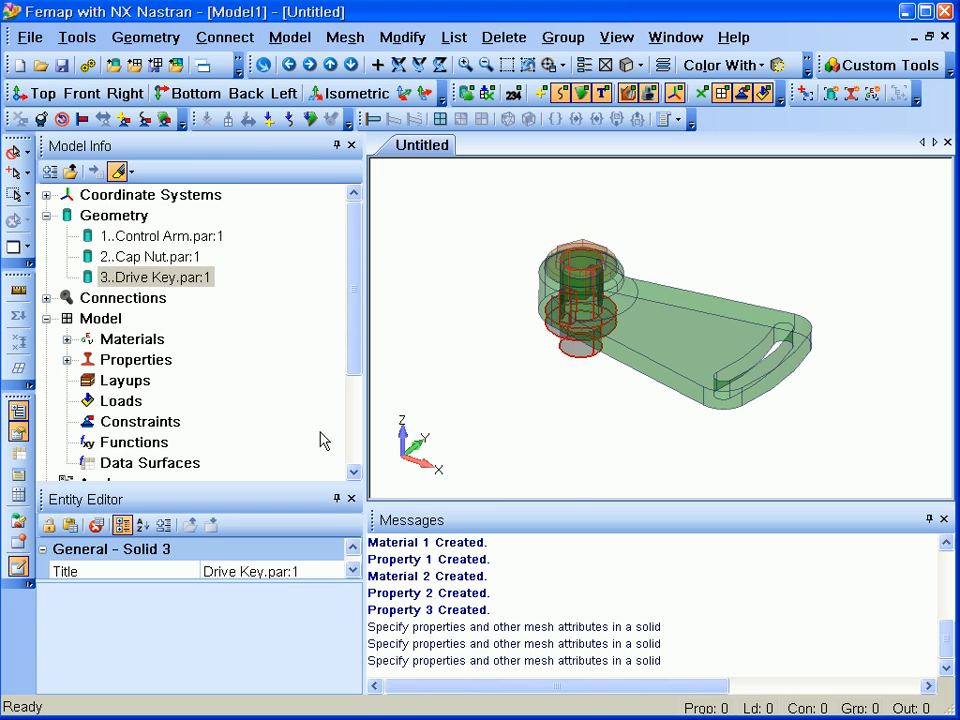
# Examine the aluminum material's values in the enlarged Entity Editor and review the materials and properties listed in the model tree.
pyautogui.click(67, 340)
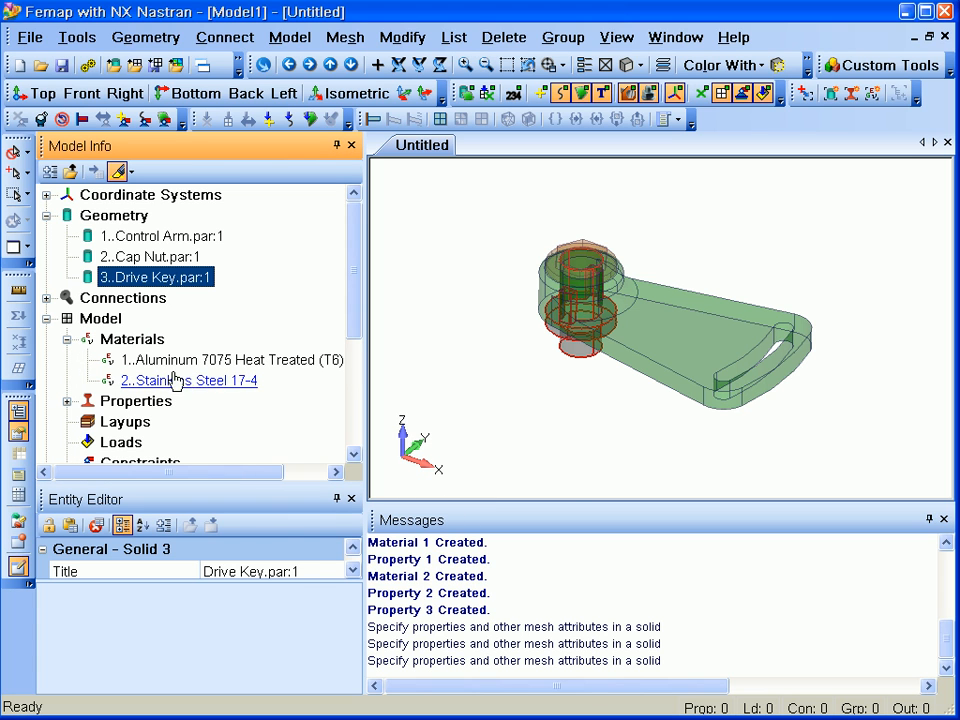
pyautogui.click(316, 369)
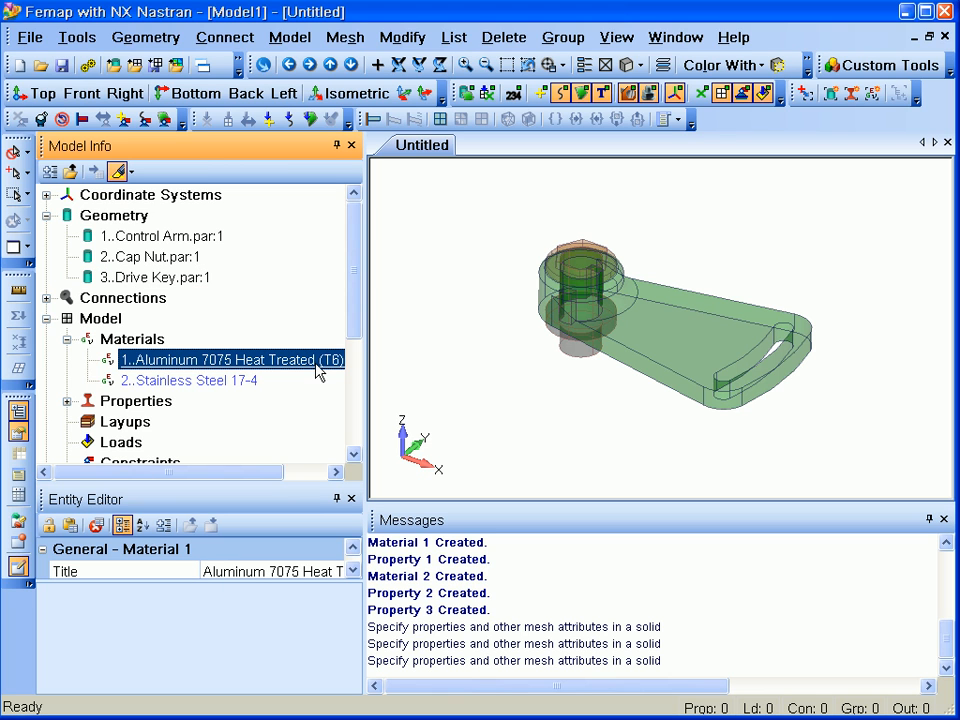
pyautogui.doubleClick(288, 510)
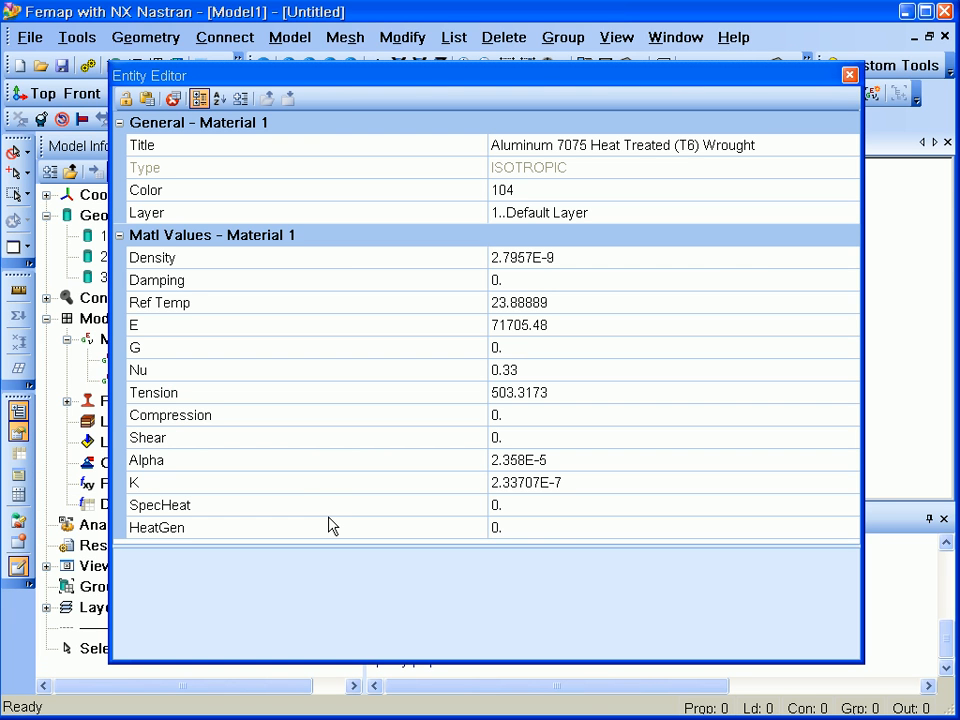
pyautogui.doubleClick(372, 78)
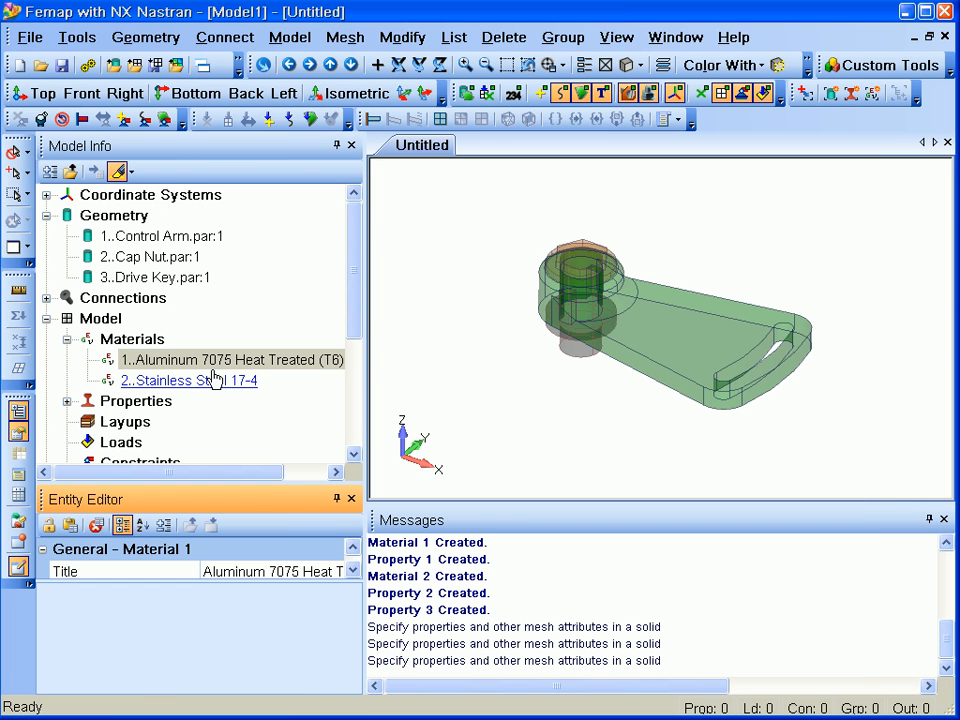
pyautogui.click(67, 401)
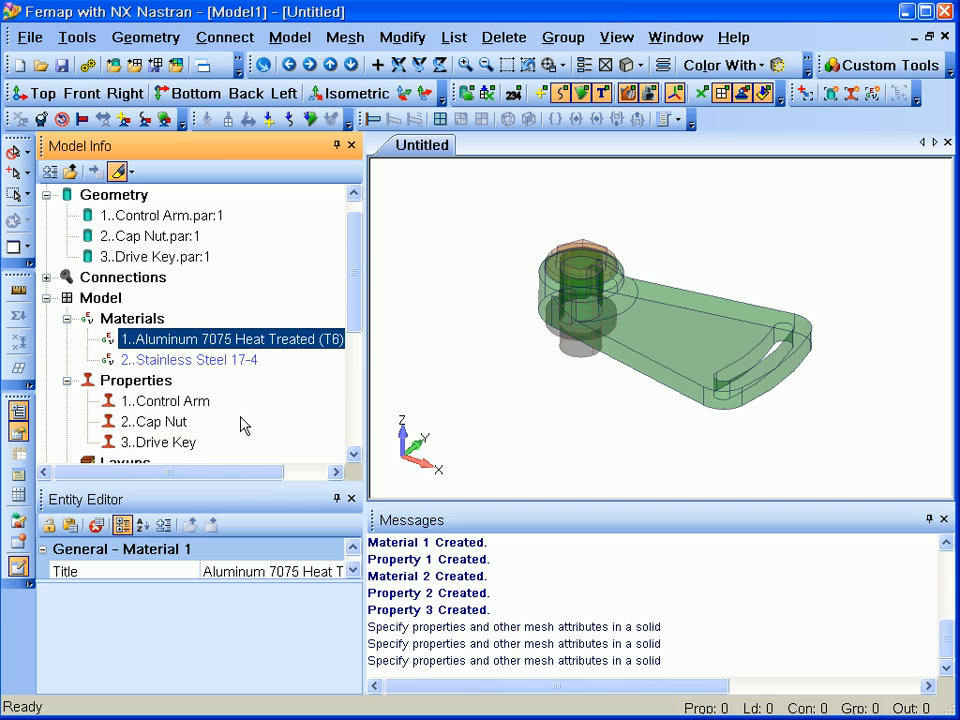
pyautogui.click(183, 430)
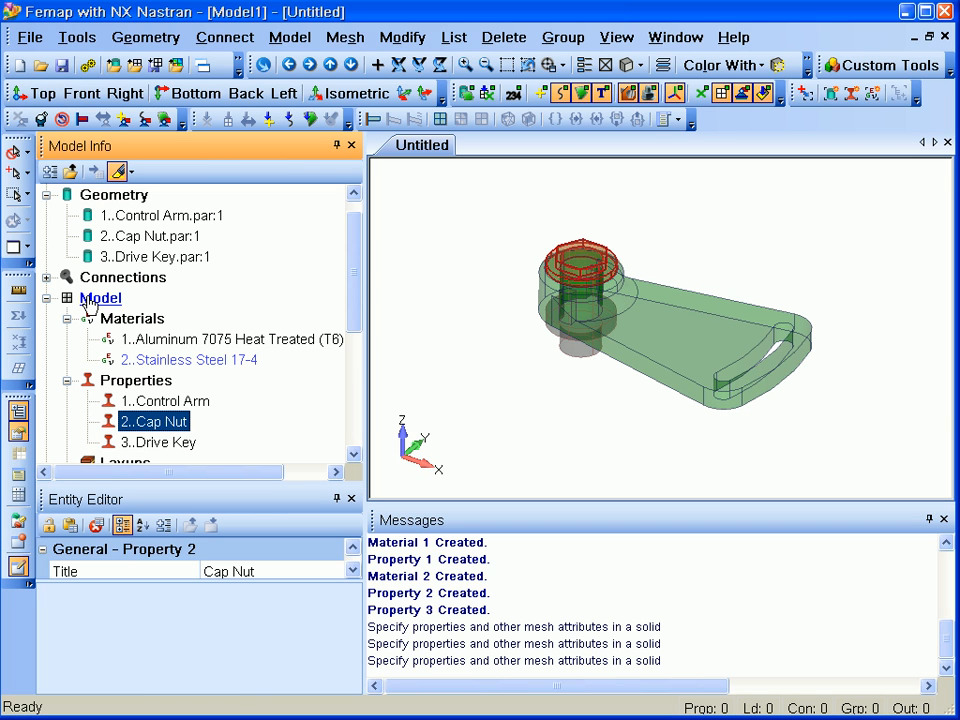
pyautogui.click(152, 340)
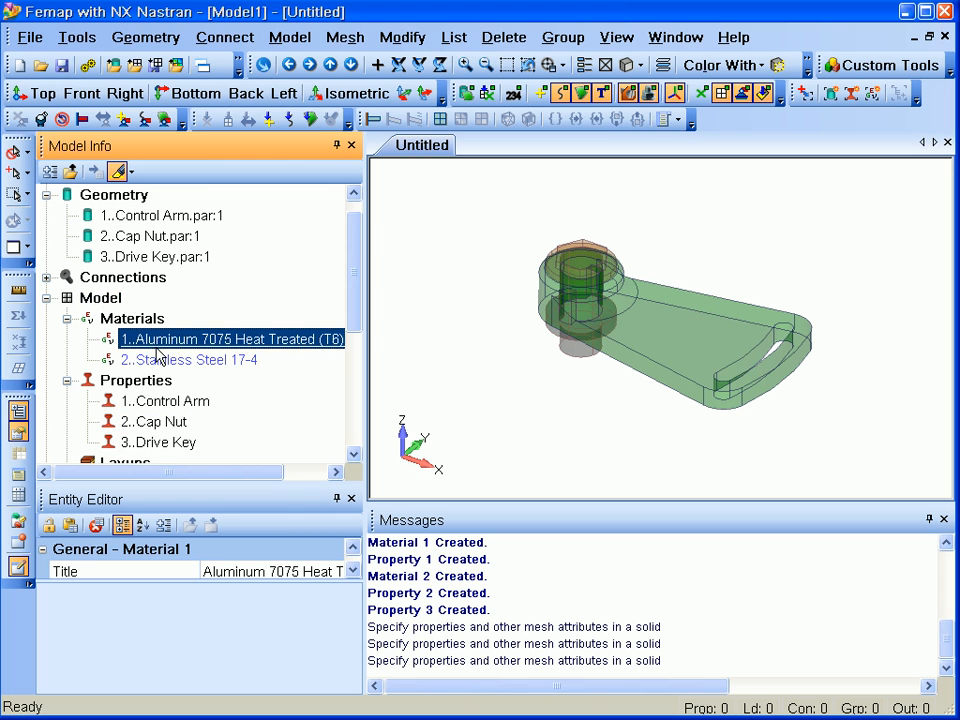
pyautogui.click(46, 298)
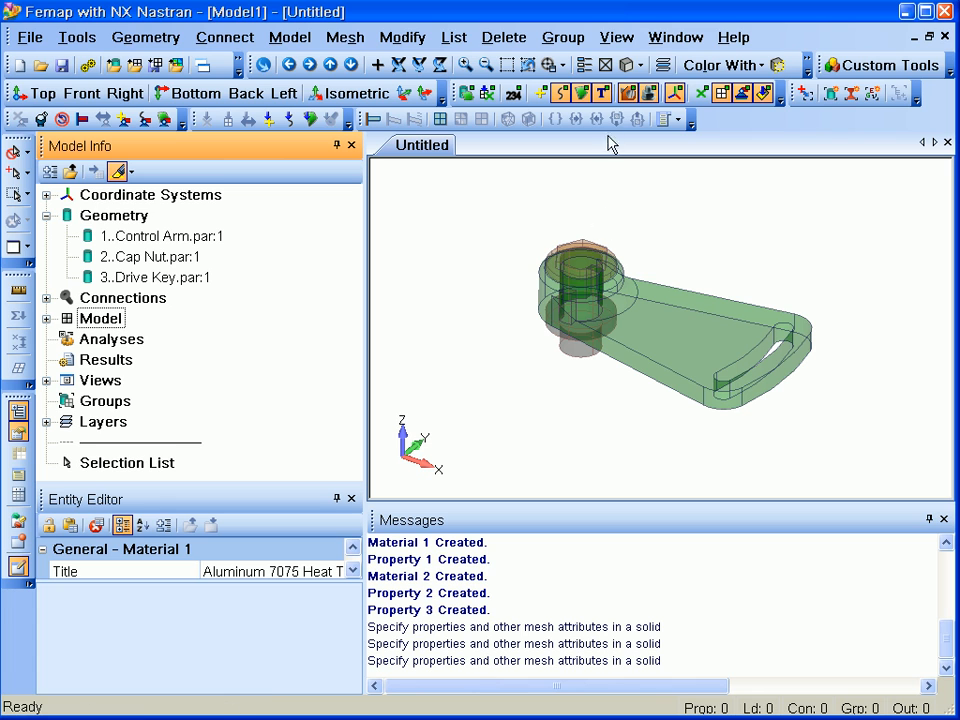
# Set the view to color the elements with their property colors.
pyautogui.click(640, 65)
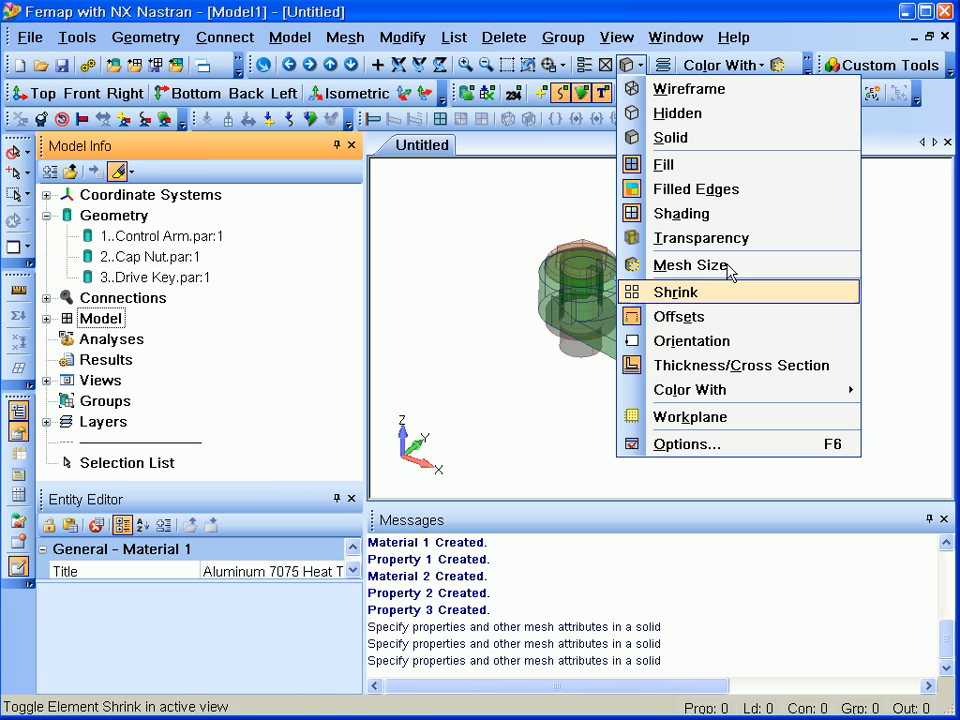
pyautogui.moveTo(791, 396)
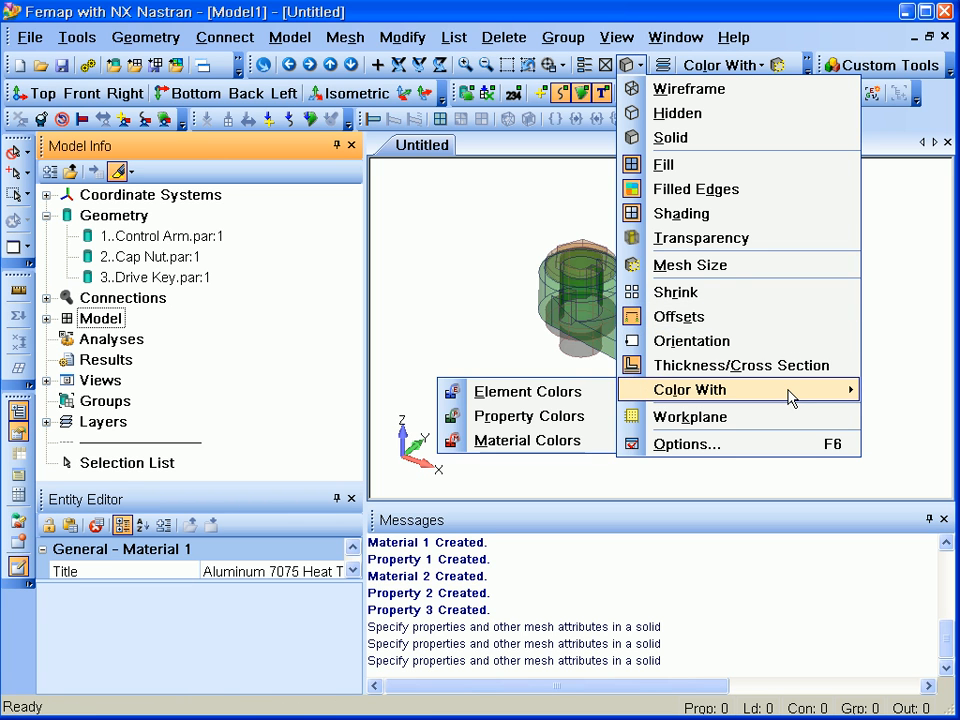
pyautogui.click(555, 417)
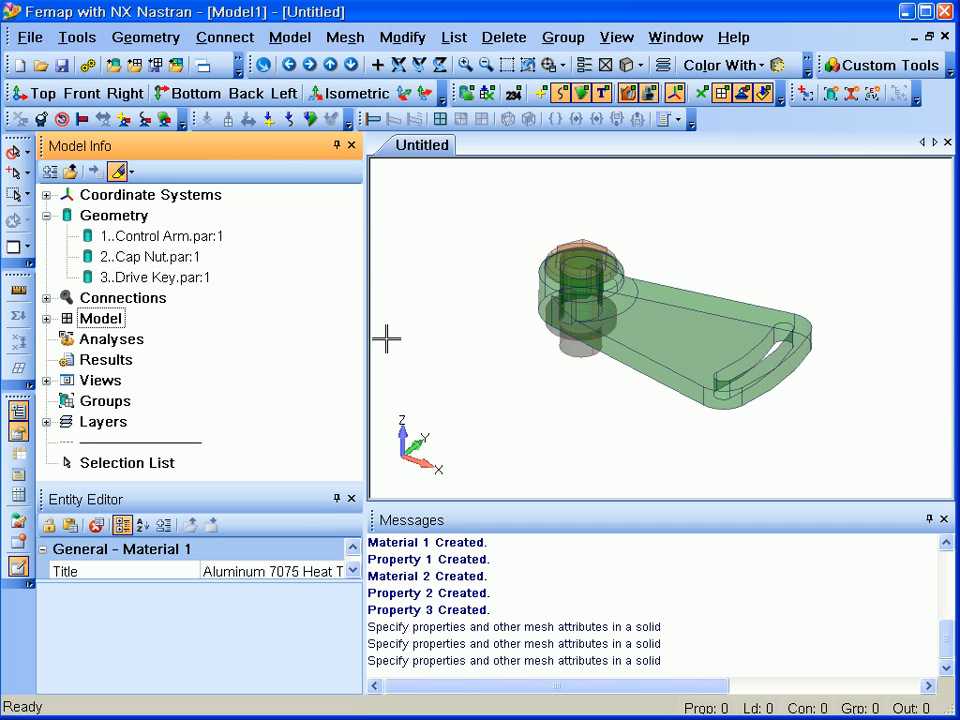
# Create automatic glued connections between all solids with the default detection options, and highlight the first two connectors for inspection.
pyautogui.rightClick(150, 224)
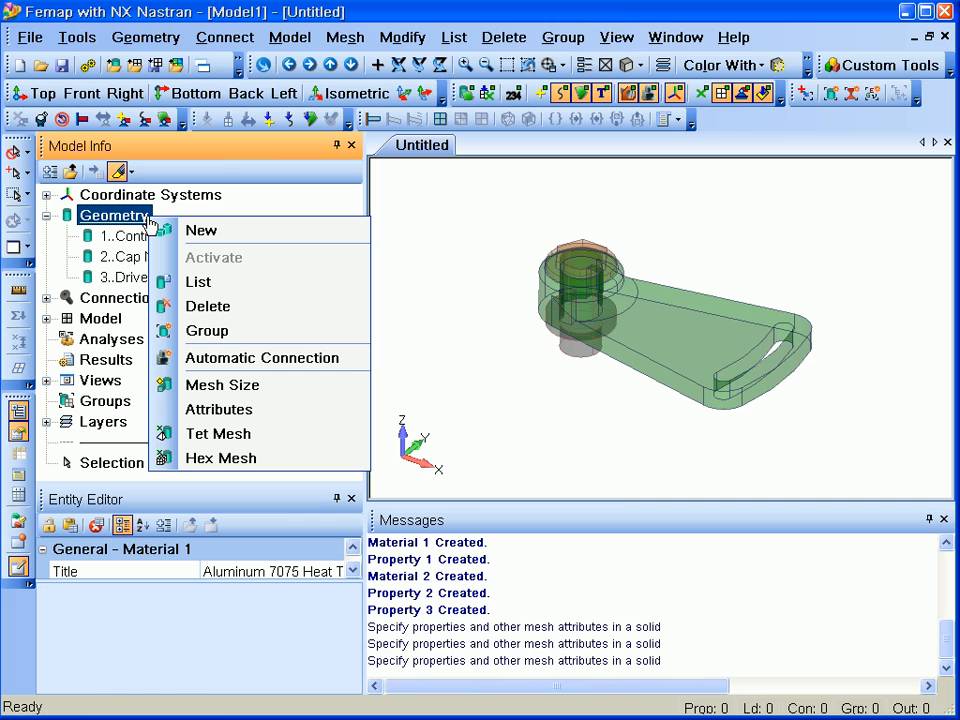
pyautogui.click(349, 362)
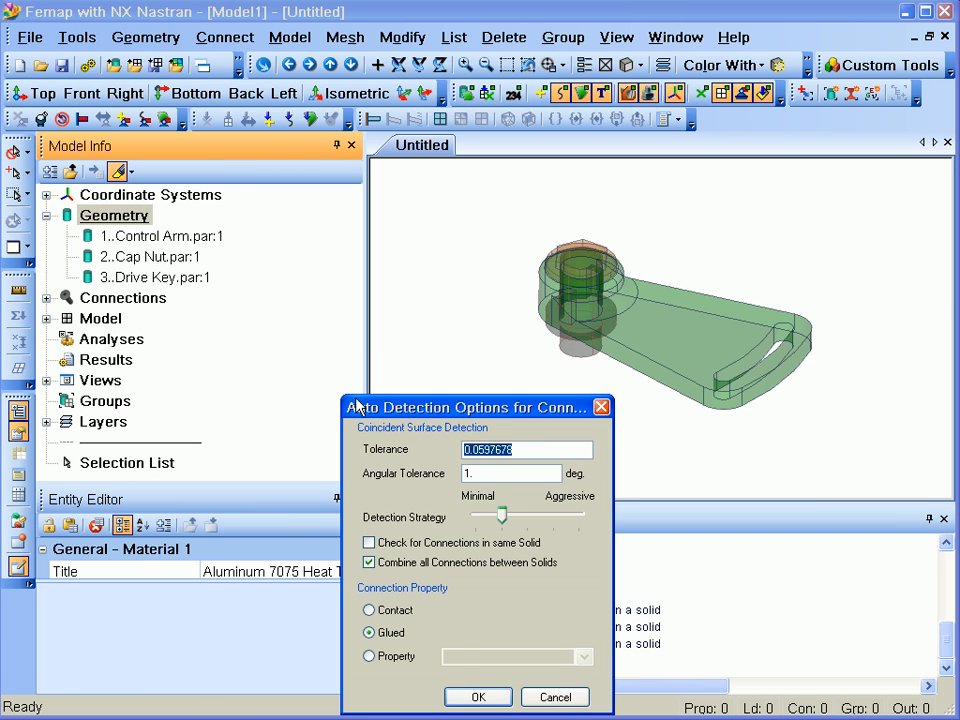
pyautogui.click(494, 699)
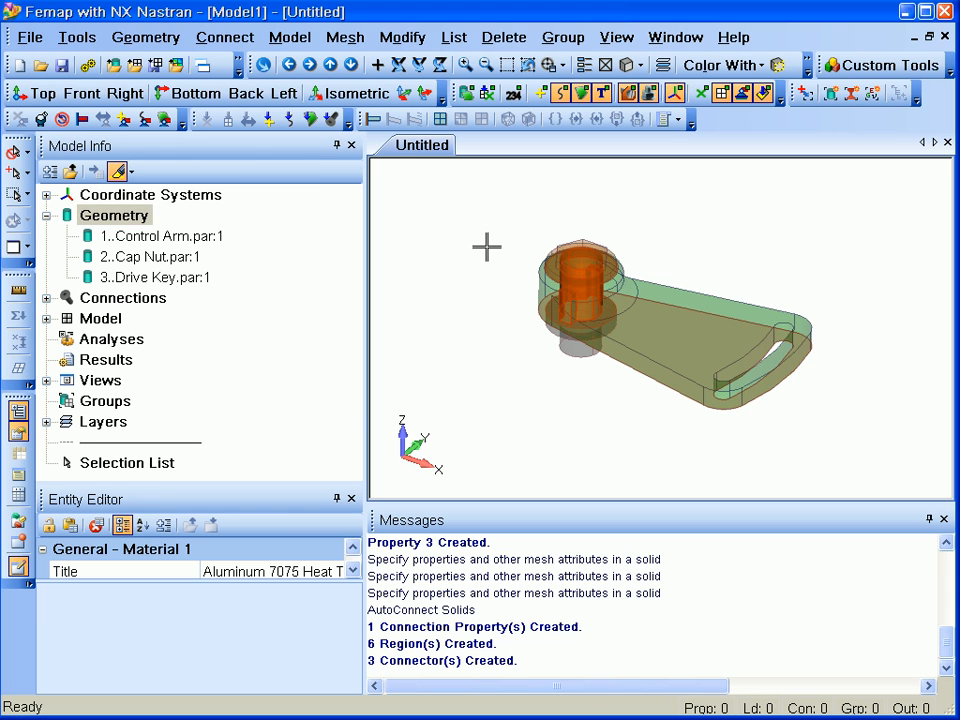
pyautogui.click(46, 298)
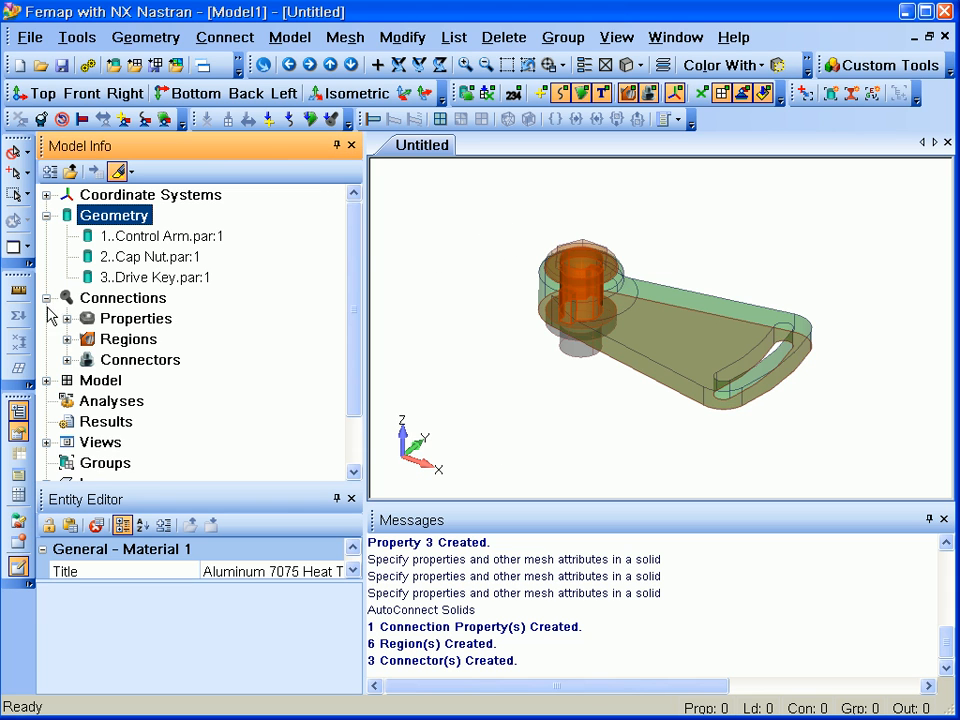
pyautogui.click(67, 360)
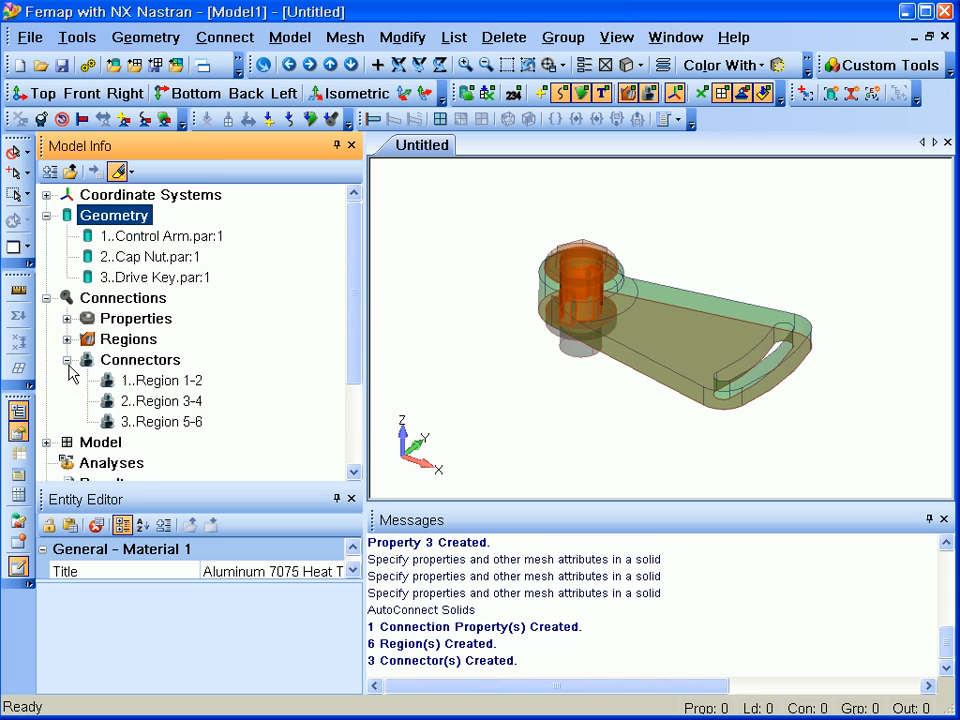
pyautogui.click(170, 381)
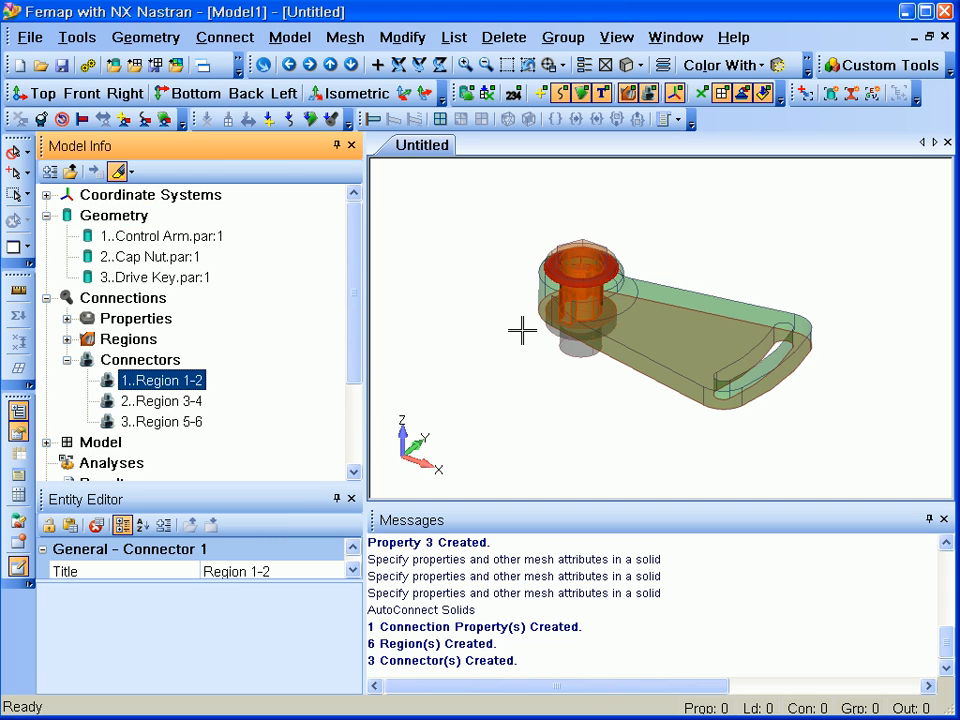
pyautogui.click(186, 402)
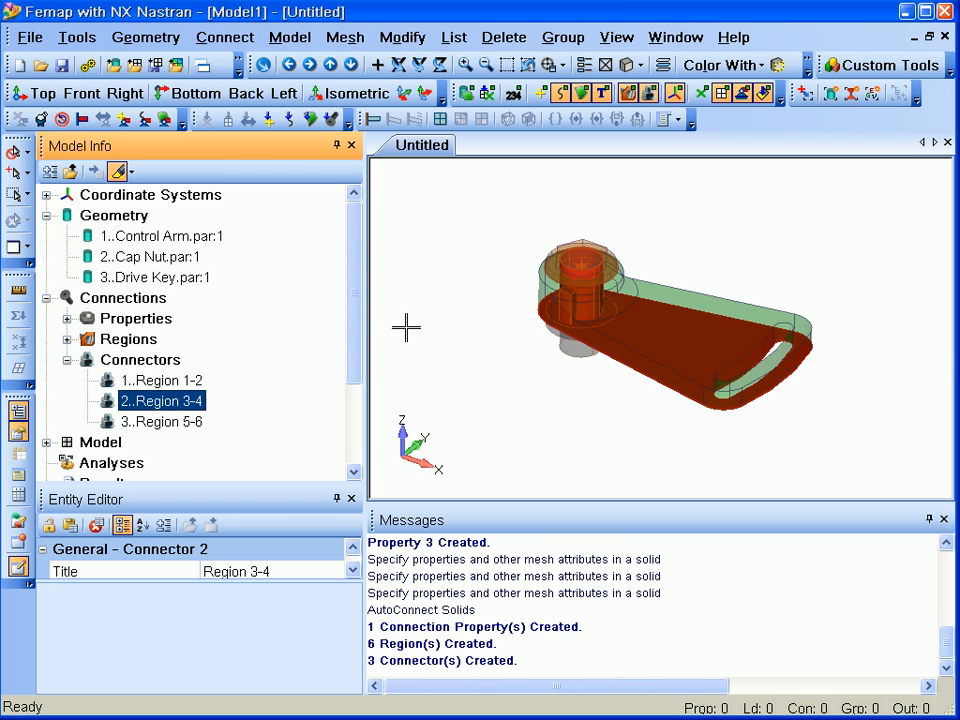
# Regenerate the view and turn off the display of connectors and regions.
pyautogui.hotkey('ctrl', 'g')
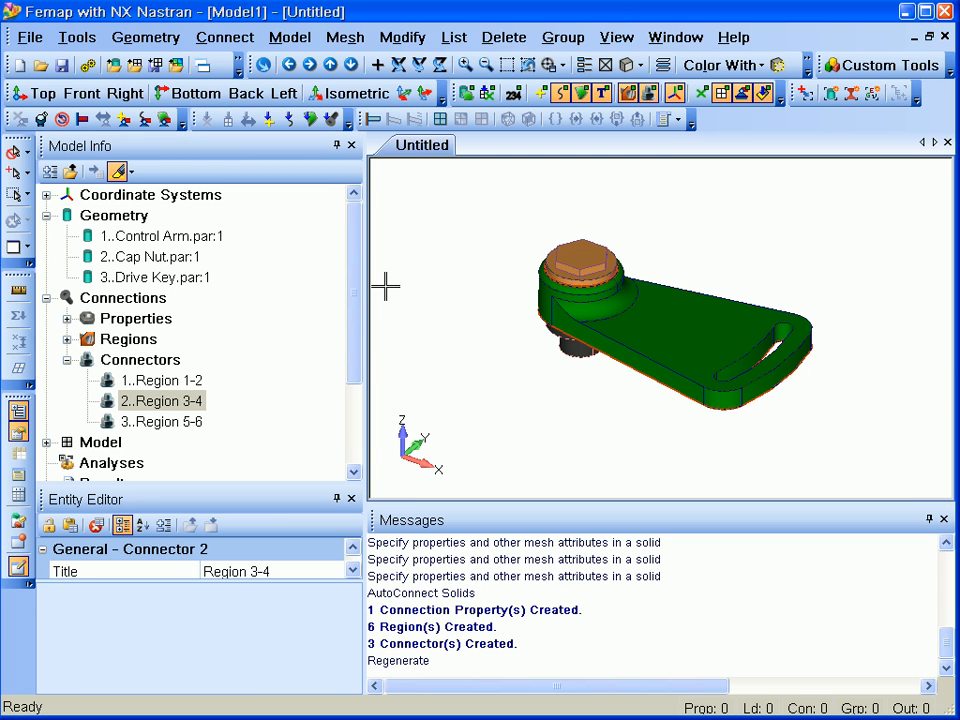
pyautogui.click(649, 94)
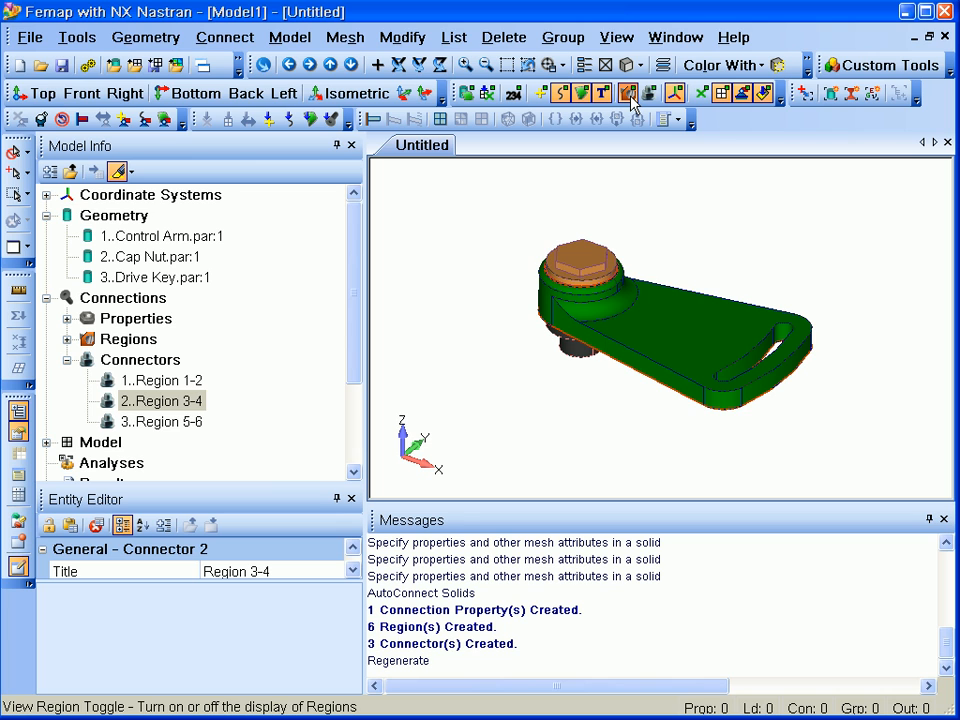
pyautogui.click(631, 99)
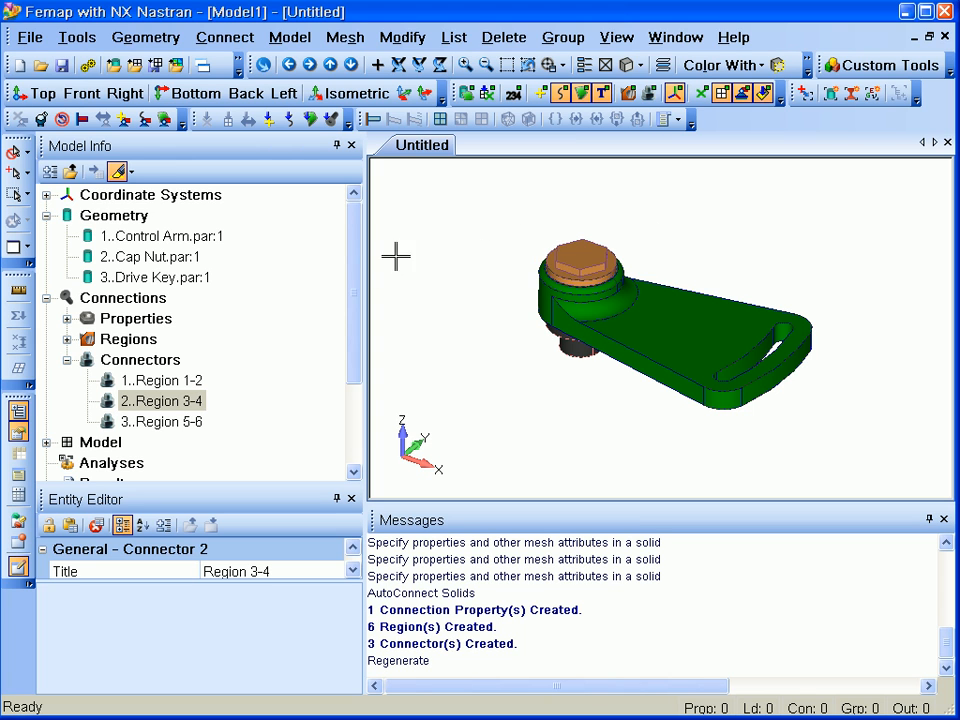
# Tet mesh all solids with element size 2.5, with Max Angle Tolerance and Max Elem on Small Feature disabled, and inspect the mesh.
pyautogui.rightClick(128, 220)
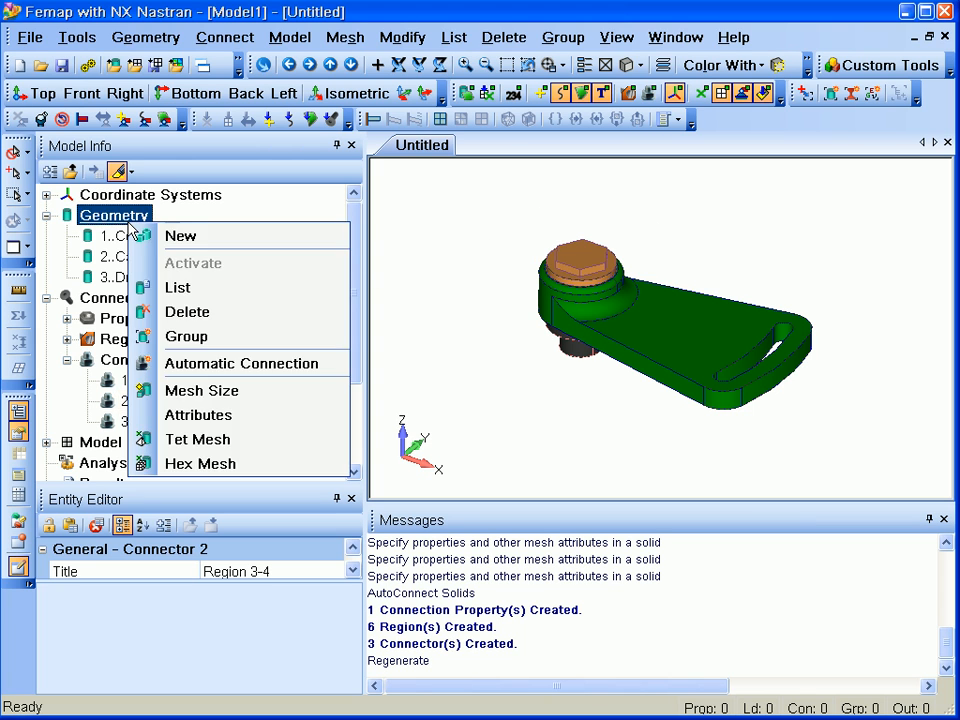
pyautogui.click(278, 451)
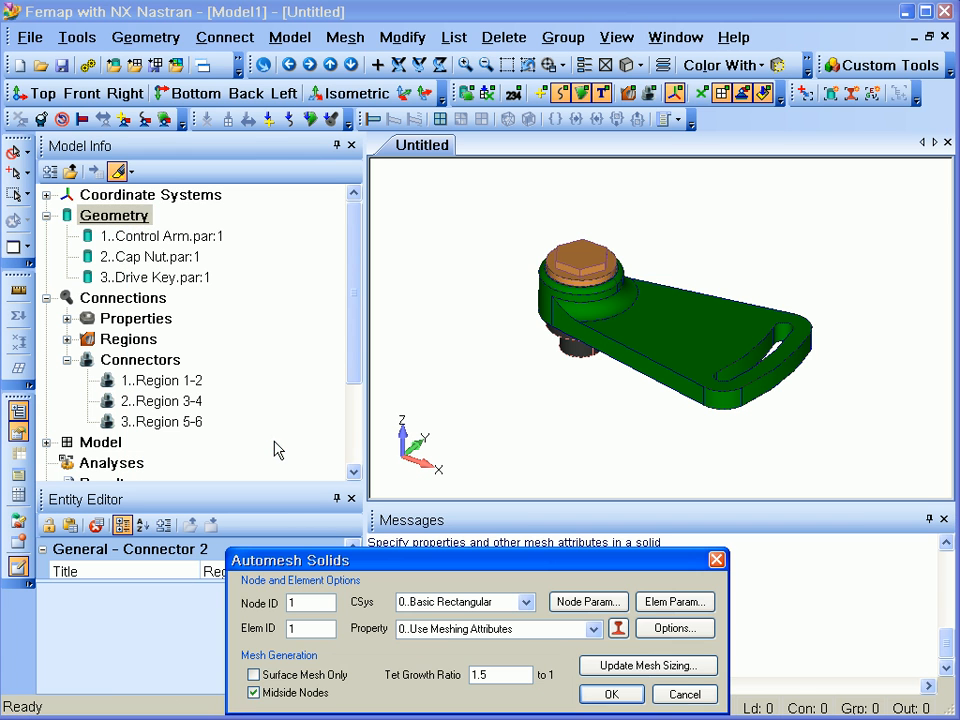
pyautogui.click(640, 666)
pyautogui.moveTo(436, 427); pyautogui.dragTo(352, 433)
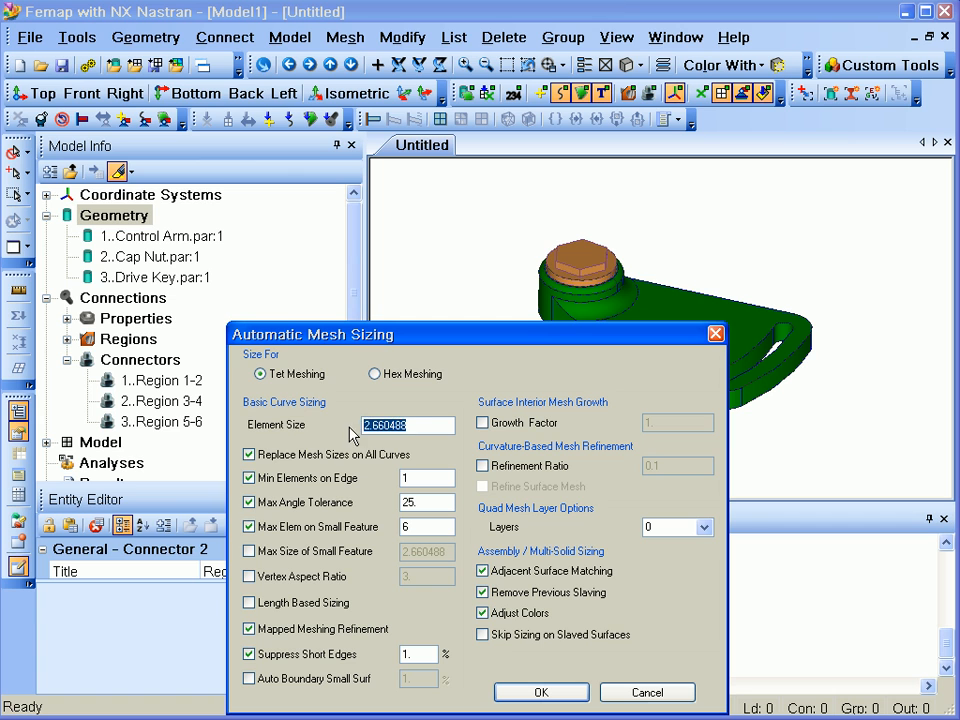
pyautogui.write('2.5')
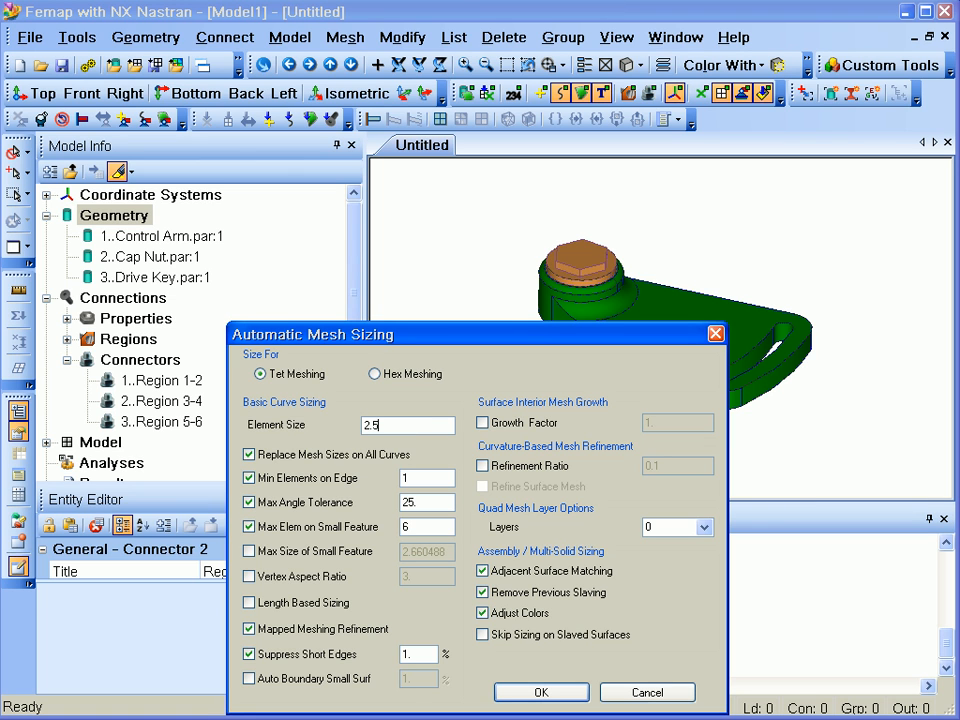
pyautogui.click(306, 501)
pyautogui.click(320, 531)
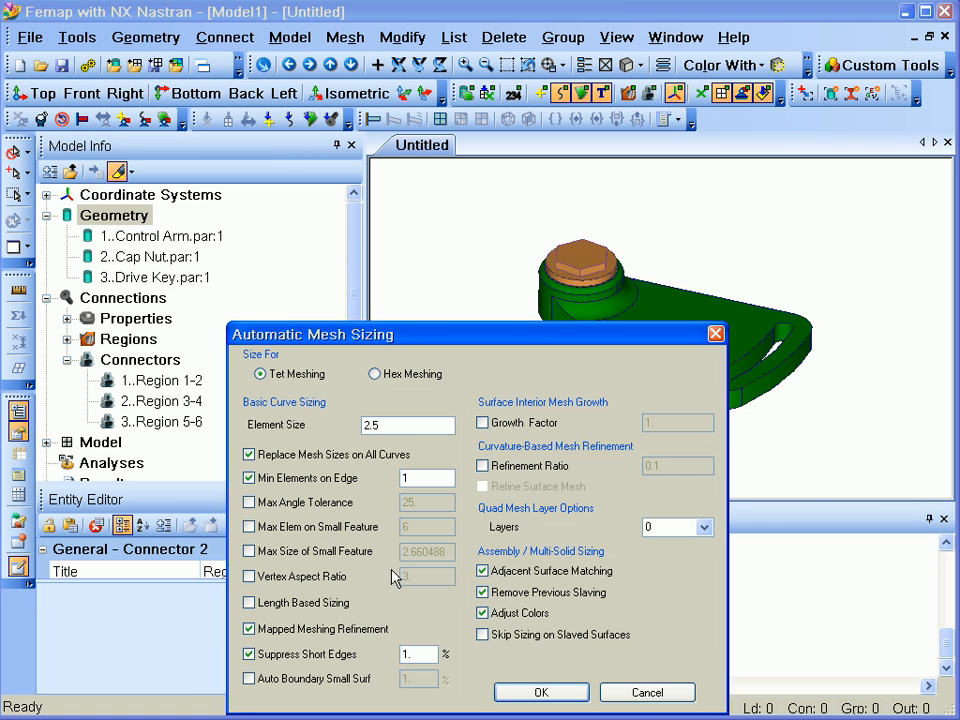
pyautogui.click(556, 684)
pyautogui.click(605, 695)
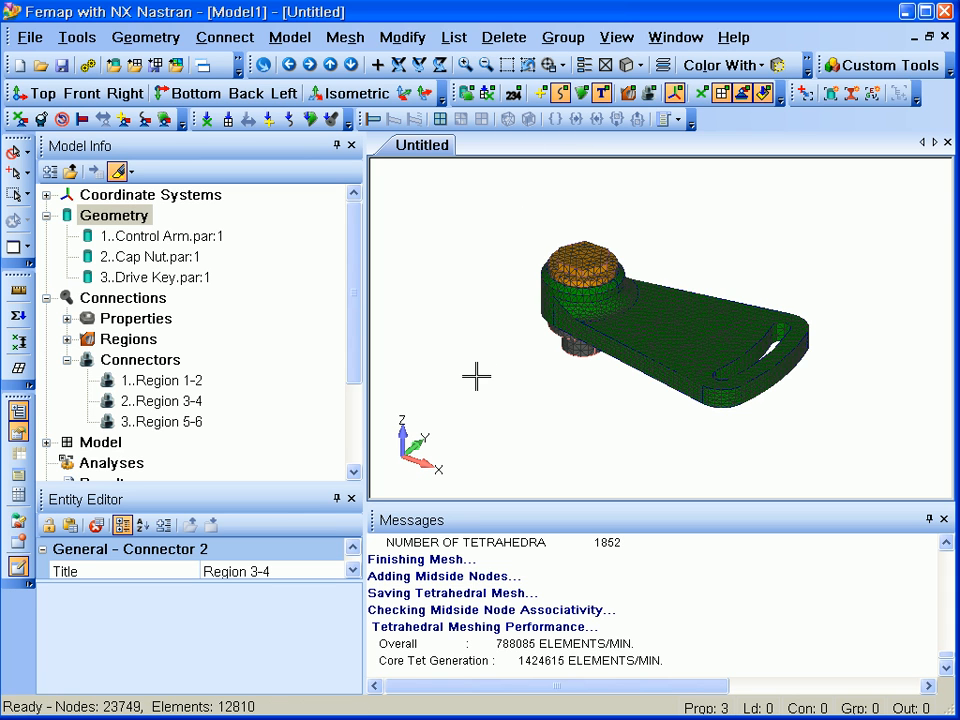
pyautogui.moveTo(480, 383)
pyautogui.mouseDown(button='middle')
pyautogui.moveTo(514, 388)
pyautogui.moveTo(563, 343)
pyautogui.moveTo(516, 416)
pyautogui.moveTo(553, 414)
pyautogui.moveTo(517, 425)
pyautogui.mouseUp(button='middle')
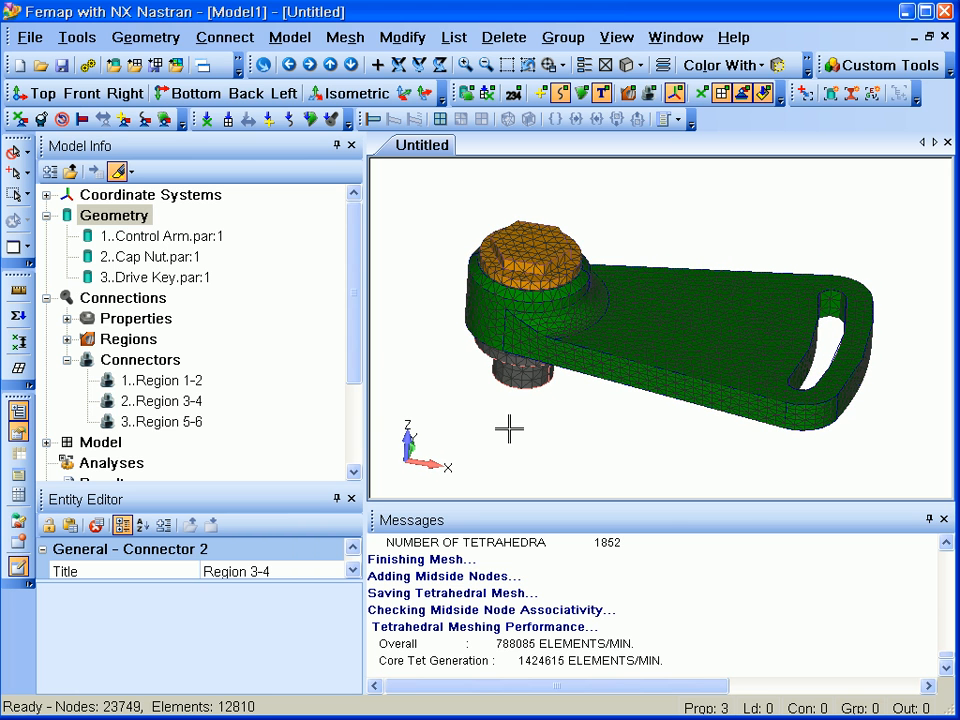